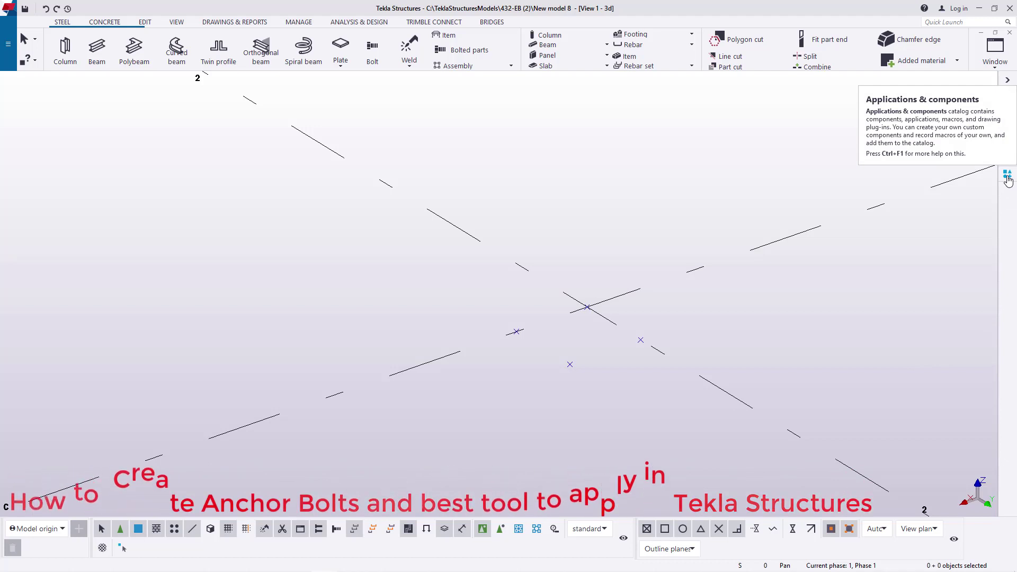
# - Filter the Applications & components catalog with the search 'anch' to list the anchor components
pyautogui.click(1007, 177)
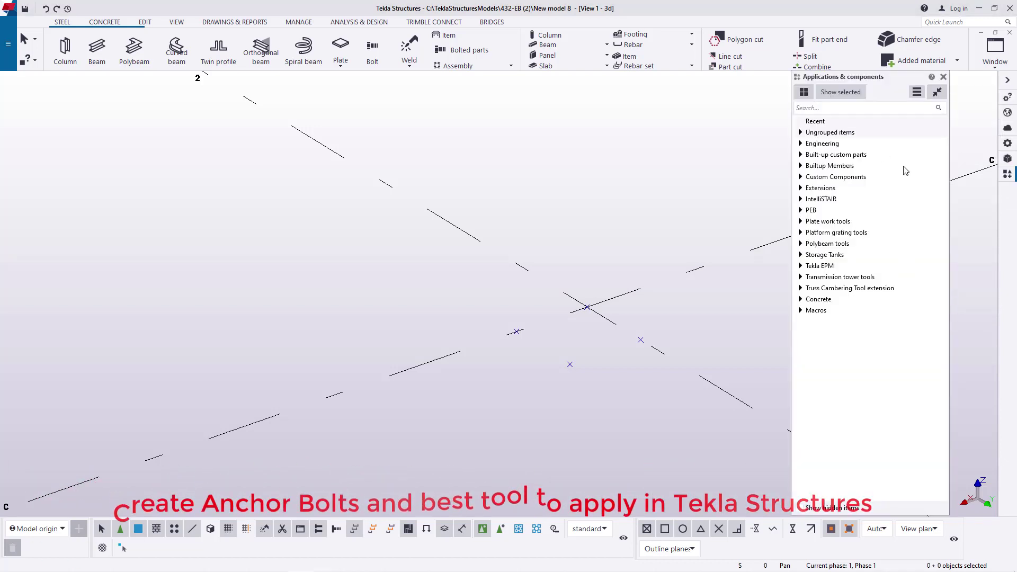
pyautogui.click(808, 109)
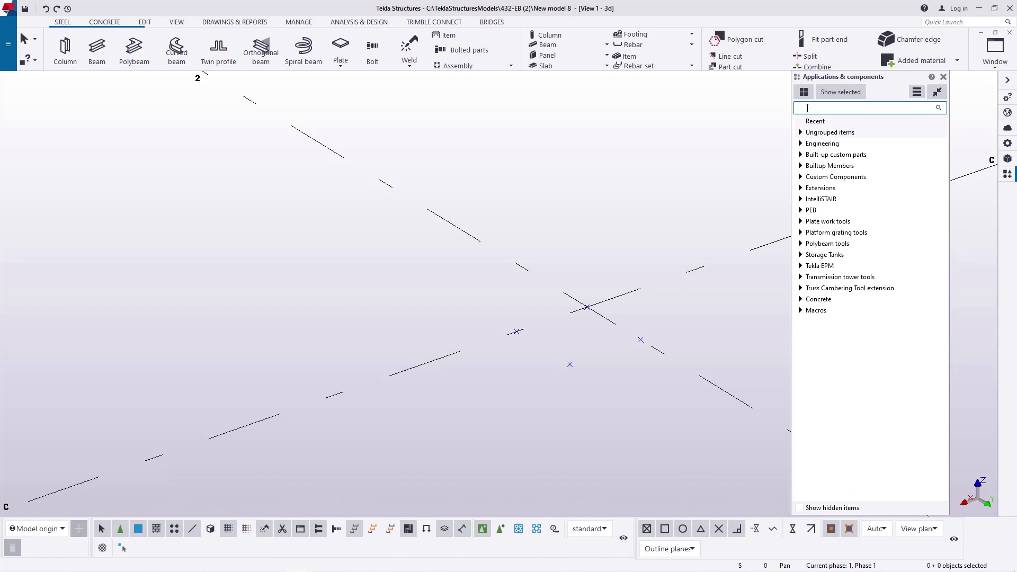
pyautogui.write('anch')
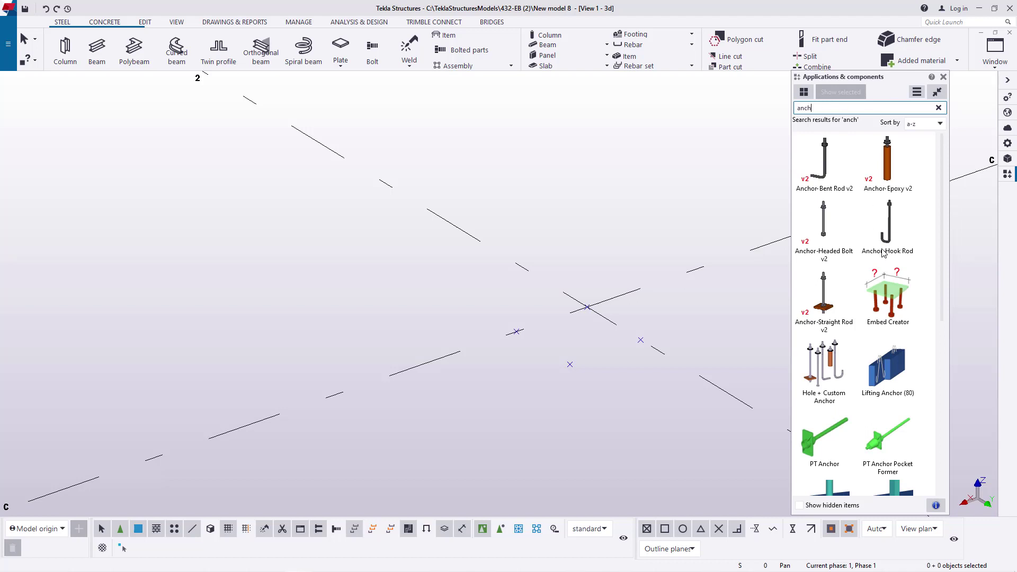
# - Open the Anchor-Straight Rod v2 settings, close them, and interrupt the placement command
pyautogui.click(825, 298)
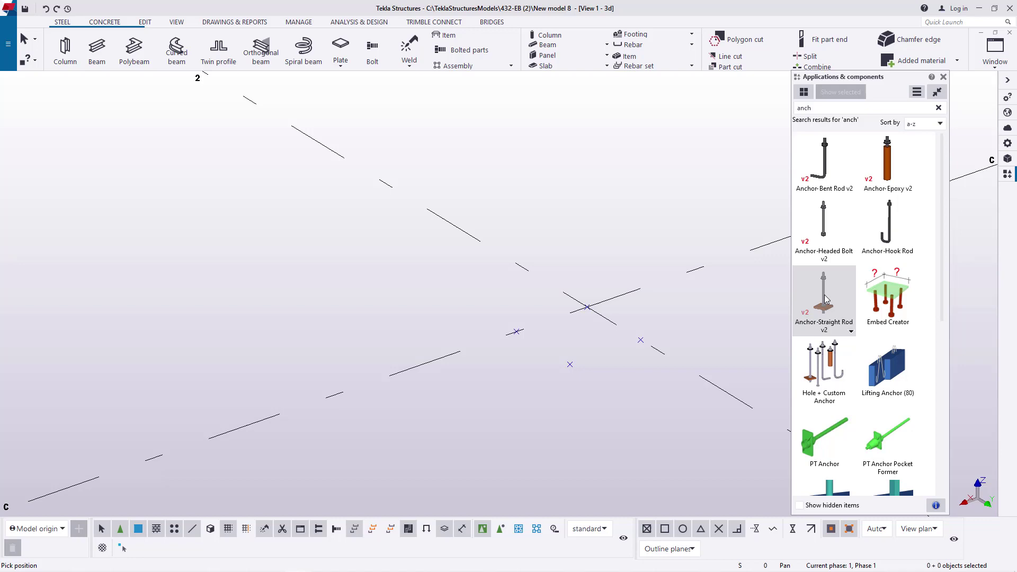
pyautogui.doubleClick(825, 298)
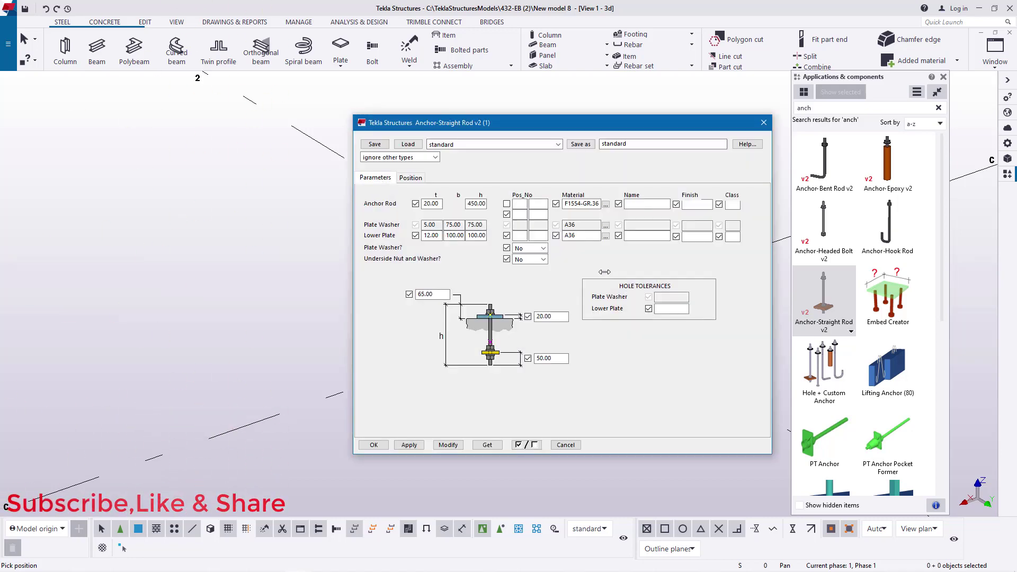
pyautogui.click(763, 122)
pyautogui.rightClick(562, 131)
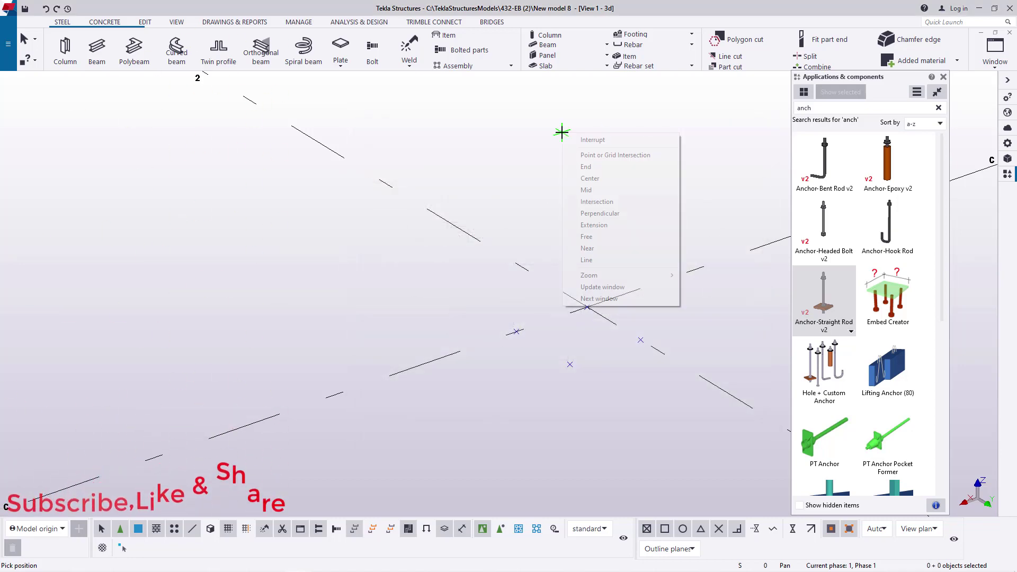
pyautogui.click(593, 140)
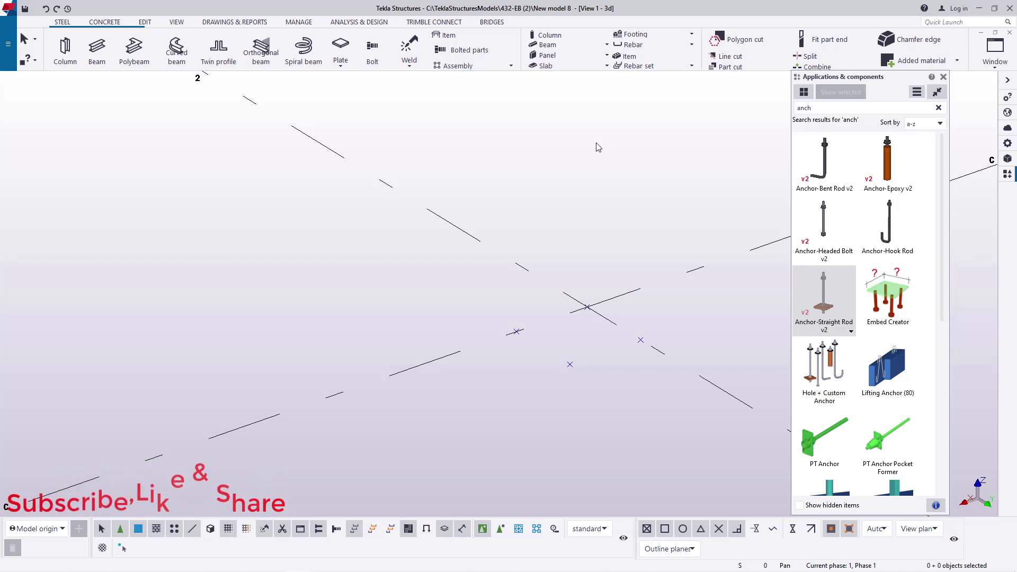
# - Zoom into the model and close the components catalog side panel
pyautogui.scroll(3, 662, 347)
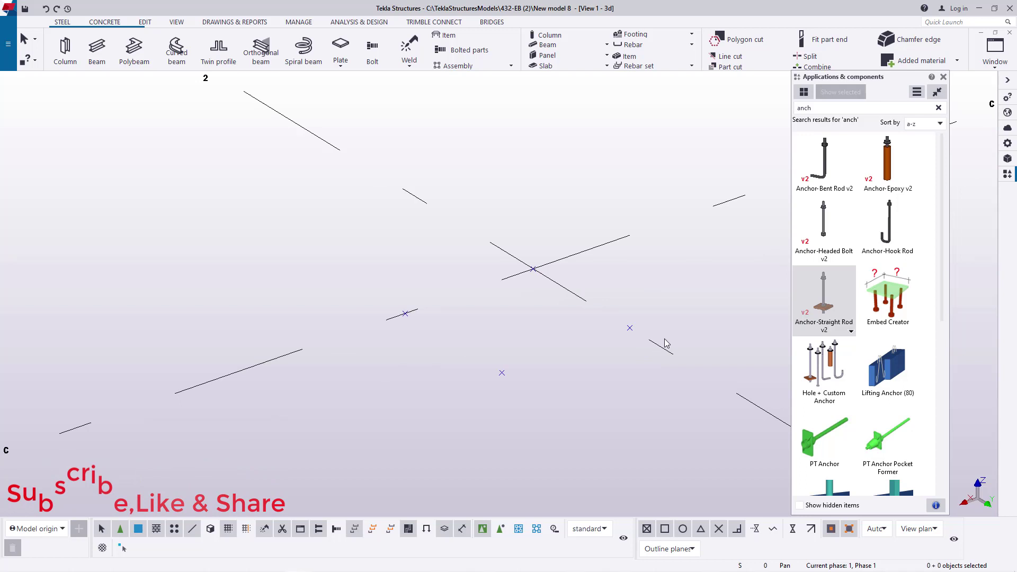
pyautogui.scroll(1, 666, 343)
pyautogui.click(554, 249)
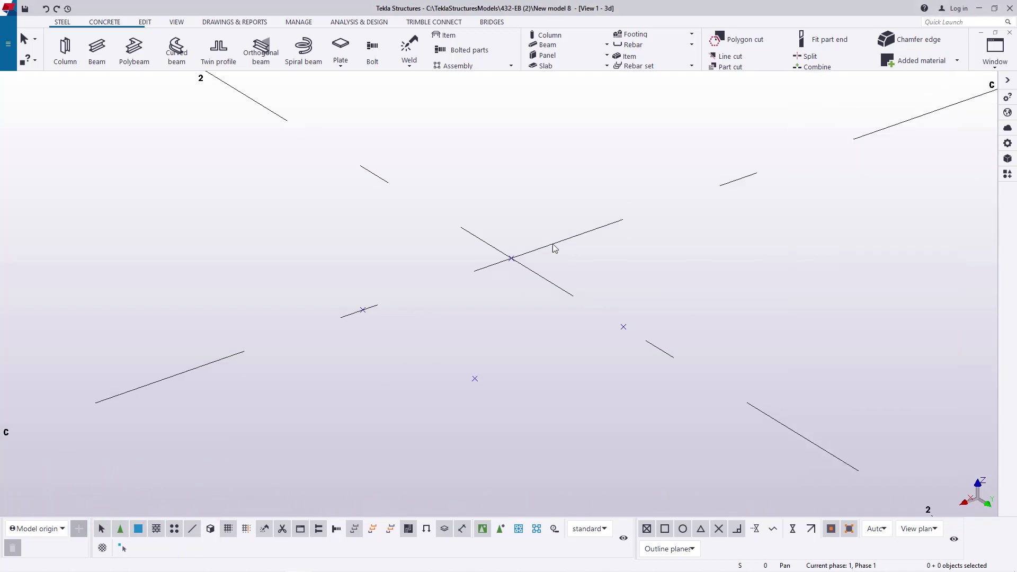
pyautogui.scroll(2, 515, 274)
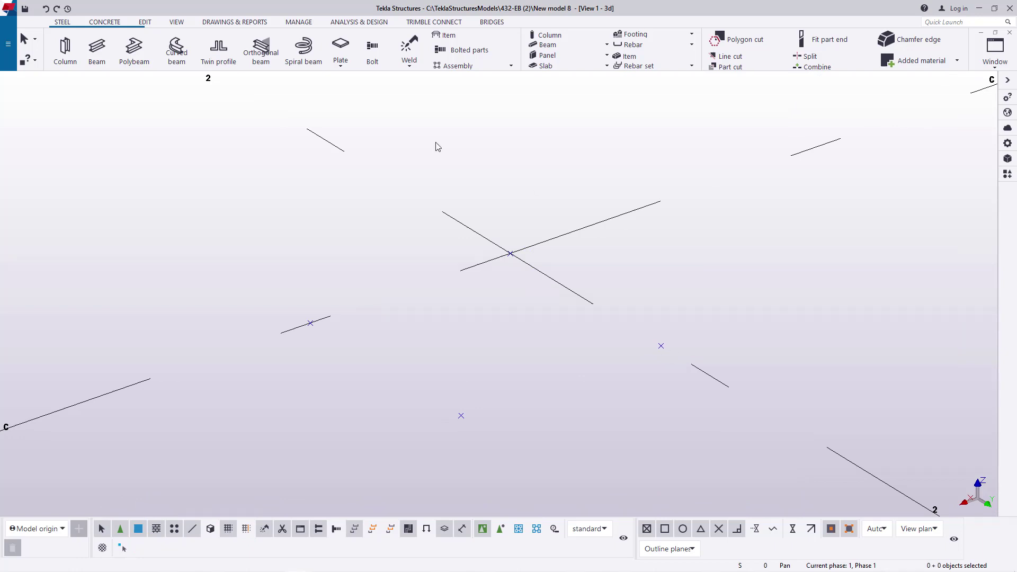
# - Measure the distance from the central grid intersection to the left point, reading 200 mm
pyautogui.click(144, 24)
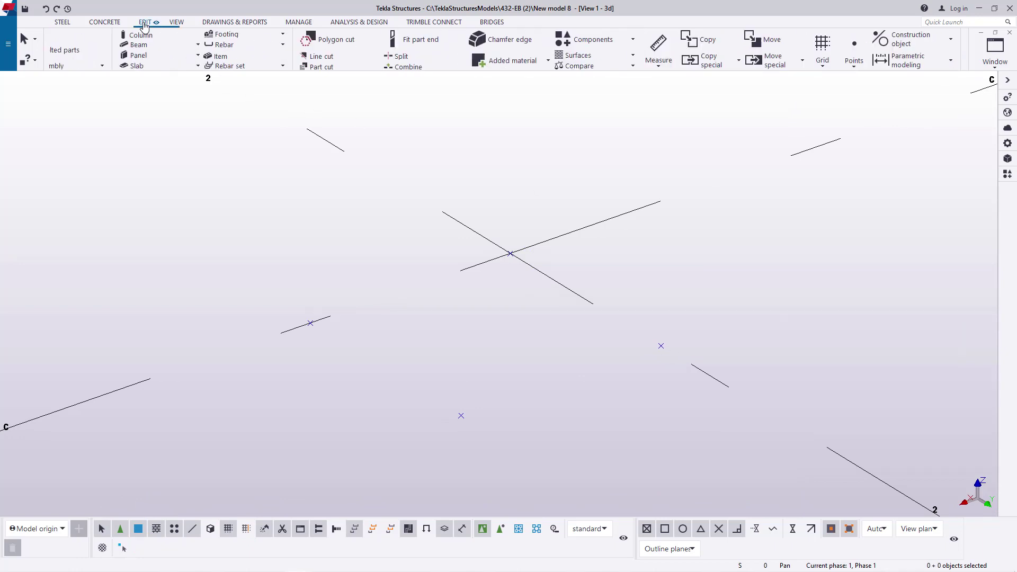
pyautogui.click(410, 66)
pyautogui.click(435, 124)
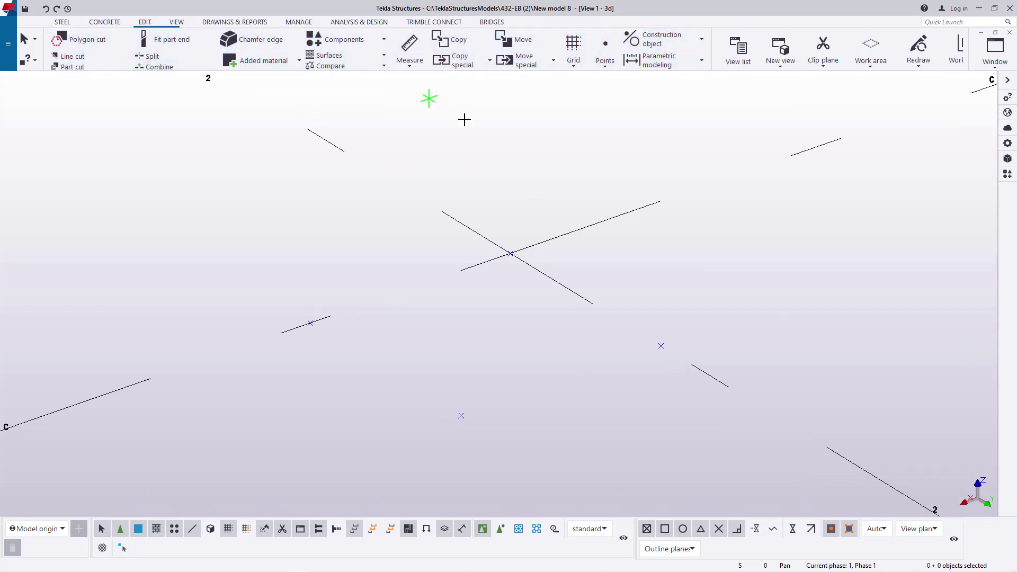
pyautogui.click(509, 253)
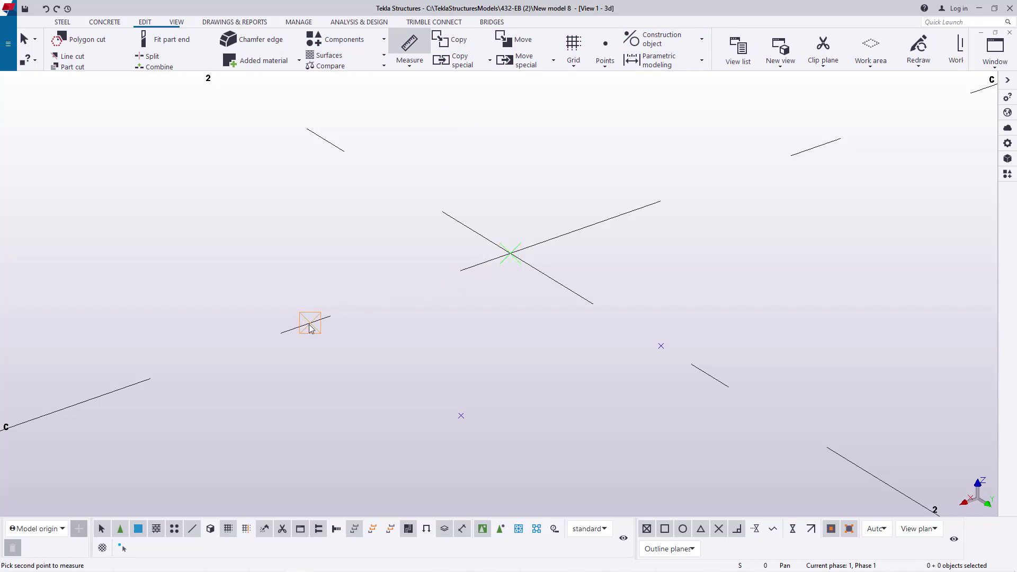
pyautogui.click(311, 323)
pyautogui.rightClick(529, 180)
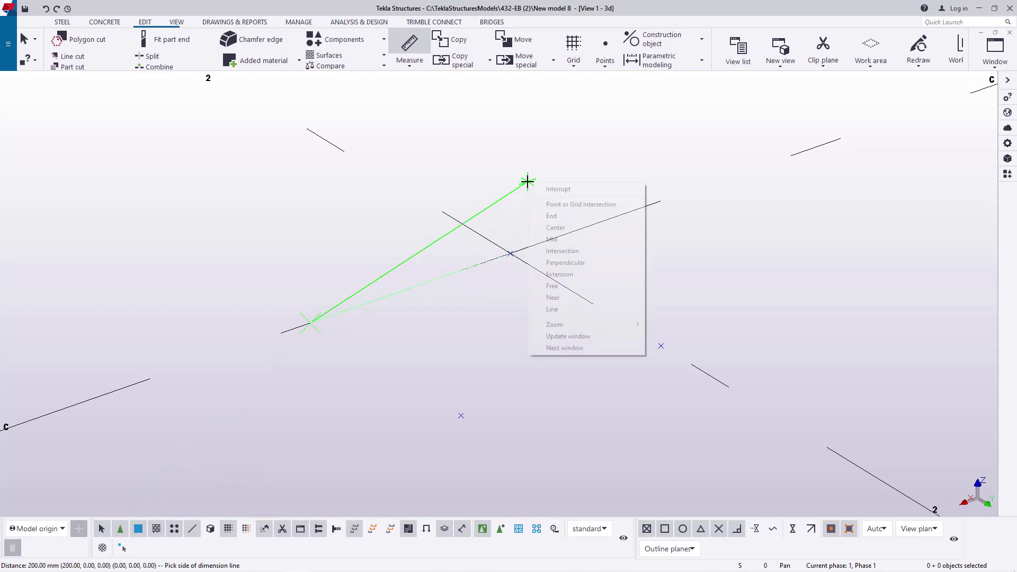
pyautogui.click(556, 188)
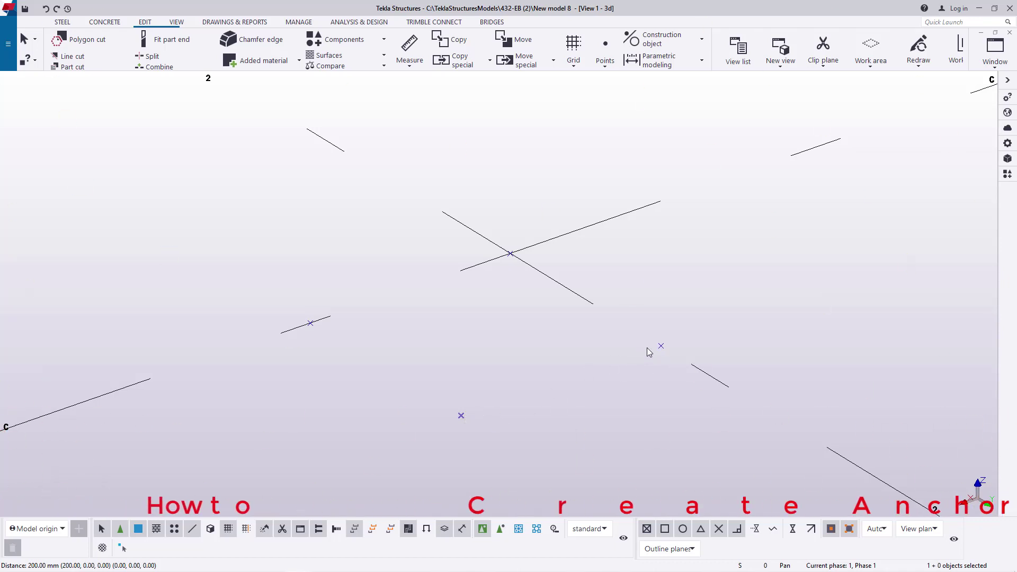
# - Delete the selected points, then copy the central intersection point 200 mm along the grid line
pyautogui.press('Delete')
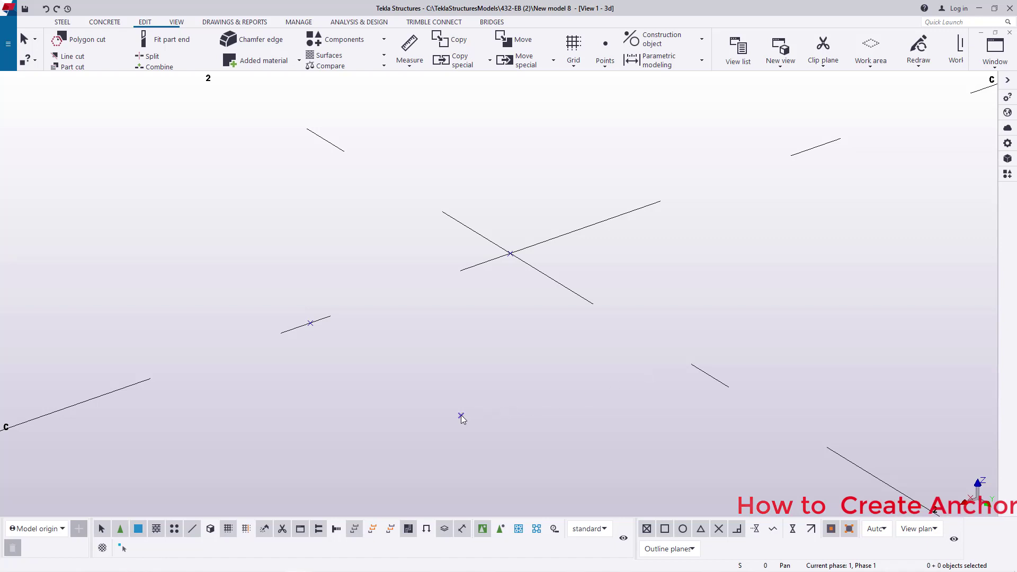
pyautogui.press('Delete')
pyautogui.rightClick(510, 255)
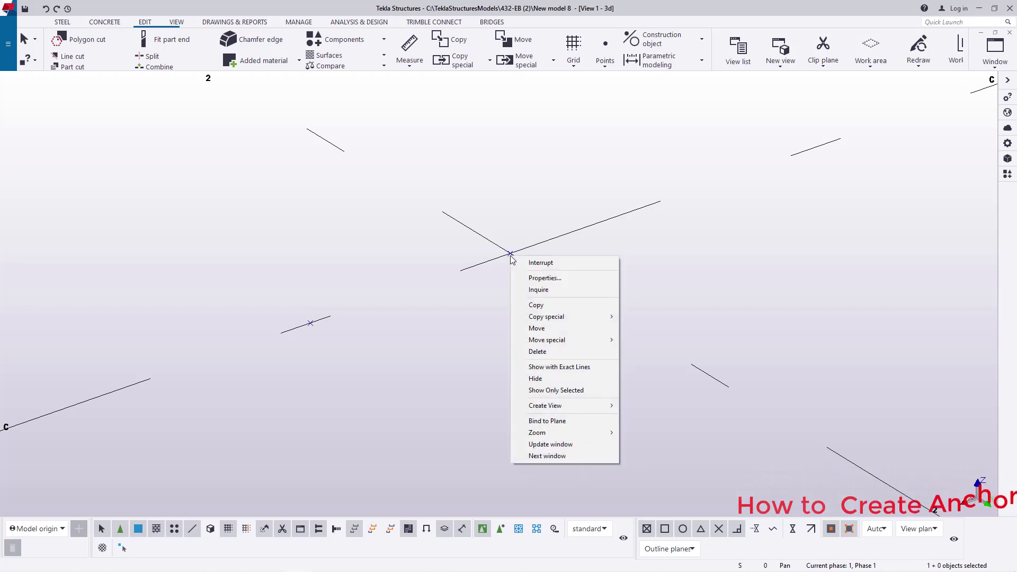
pyautogui.click(571, 306)
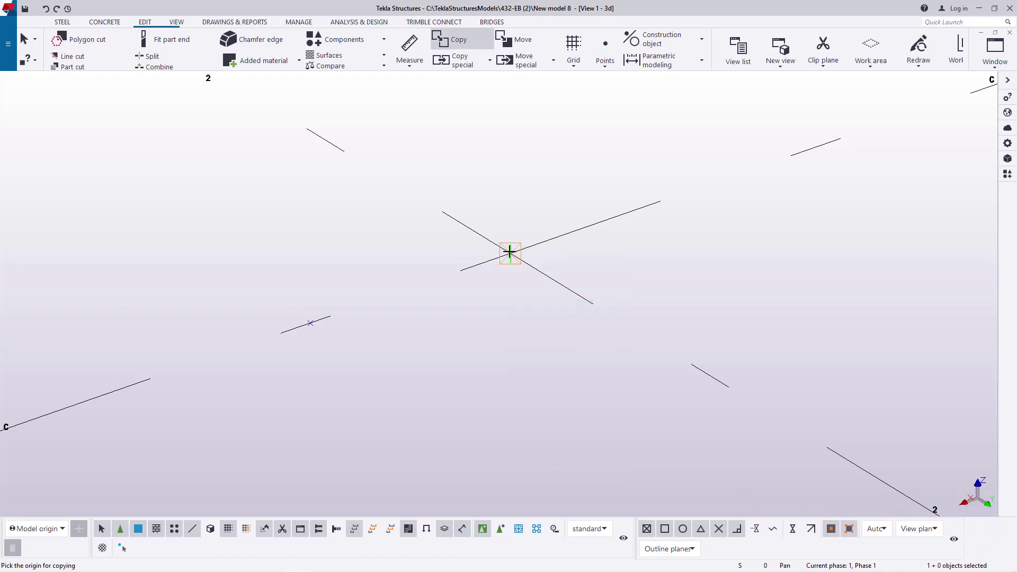
pyautogui.scroll(-7, 694, 227)
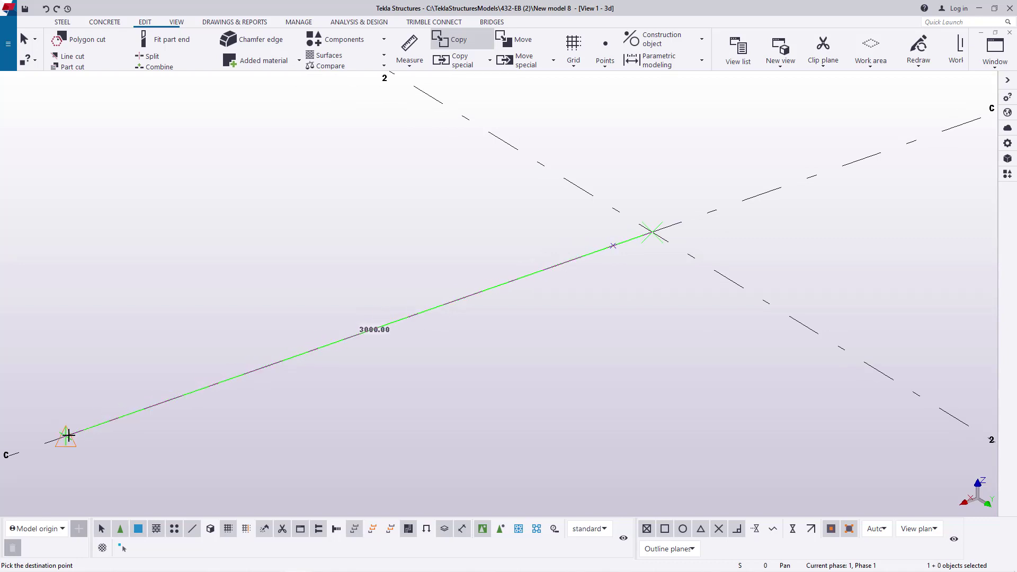
pyautogui.write('200')
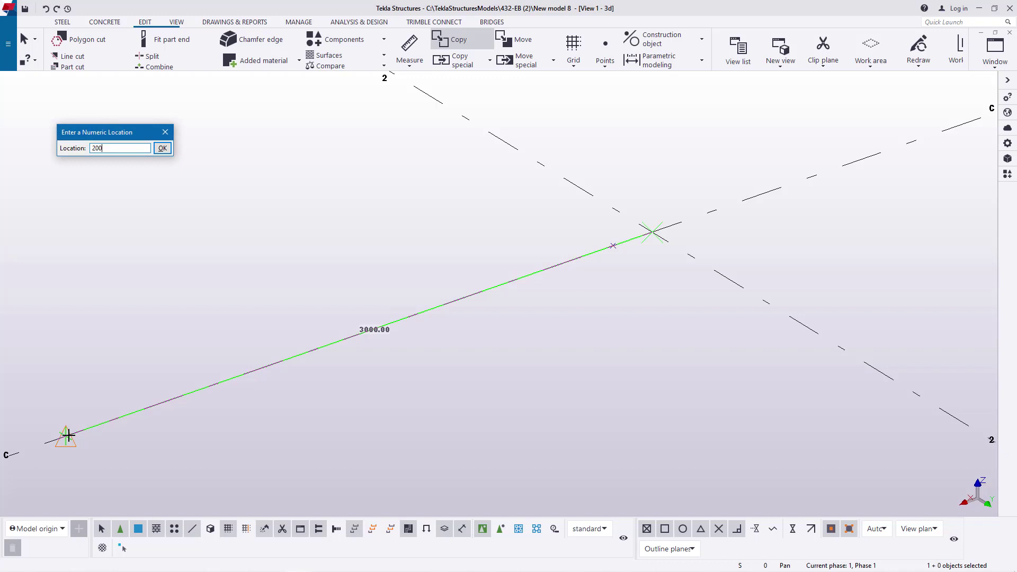
pyautogui.click(163, 147)
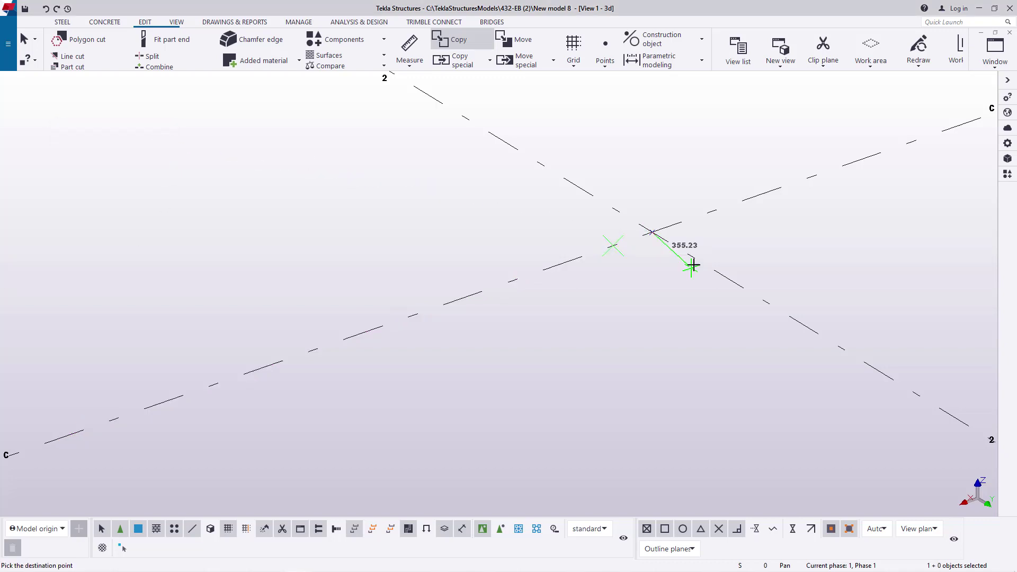
pyautogui.rightClick(658, 198)
pyautogui.click(683, 200)
# - Measure the distance from the central grid intersection to the left point
pyautogui.scroll(5, 654, 221)
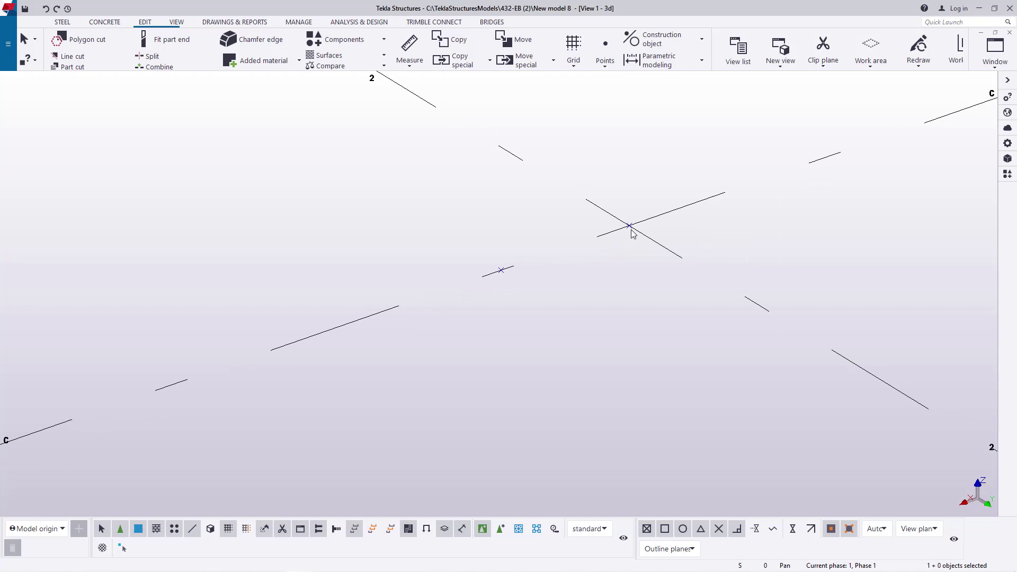
pyautogui.click(409, 66)
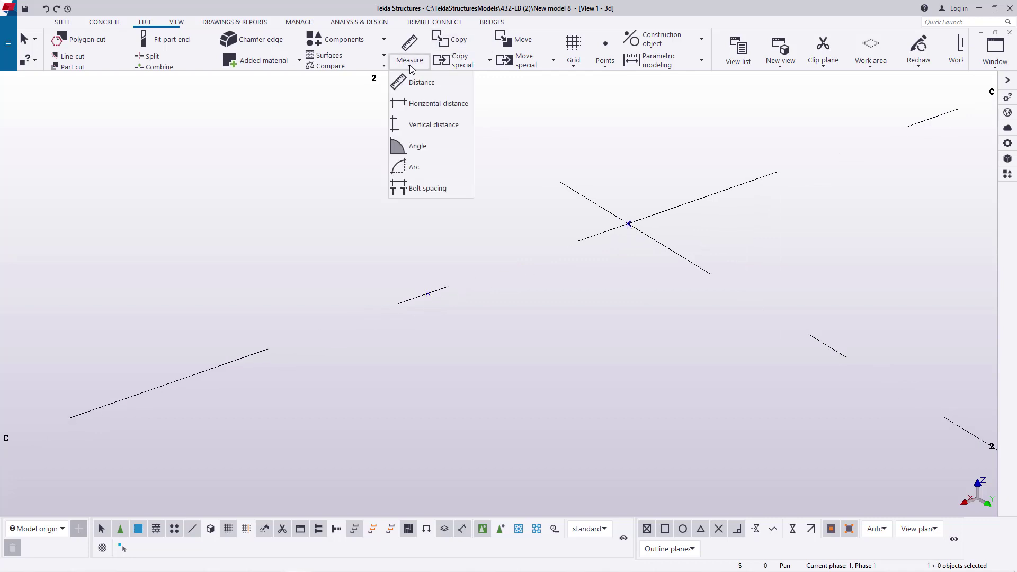
pyautogui.click(424, 79)
pyautogui.click(627, 222)
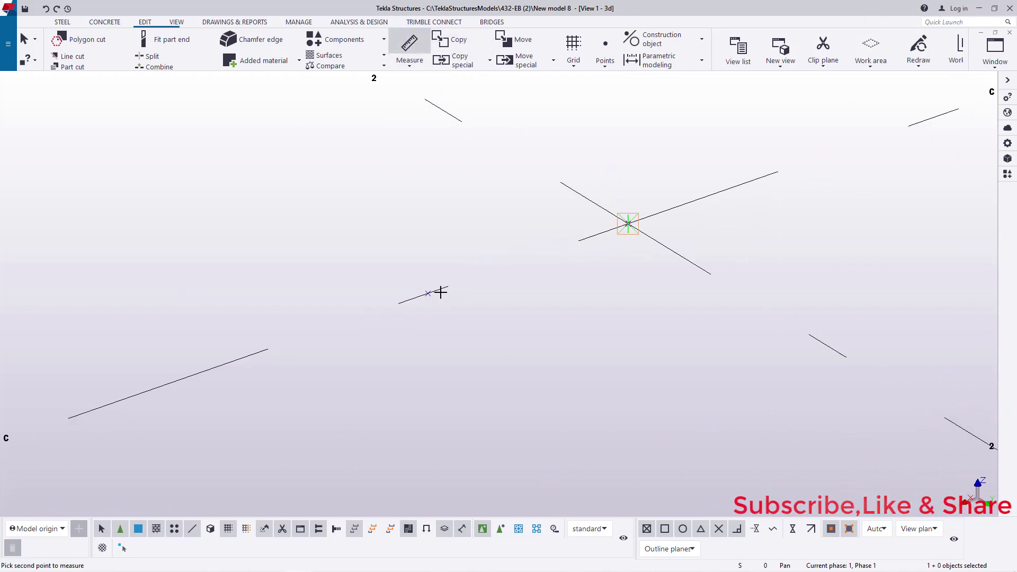
pyautogui.click(428, 293)
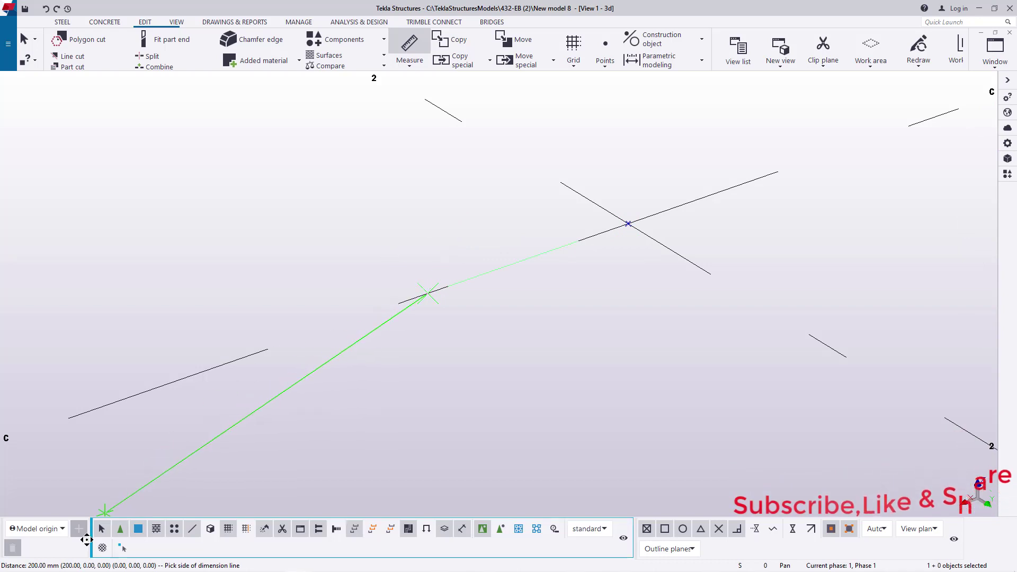
pyautogui.rightClick(415, 204)
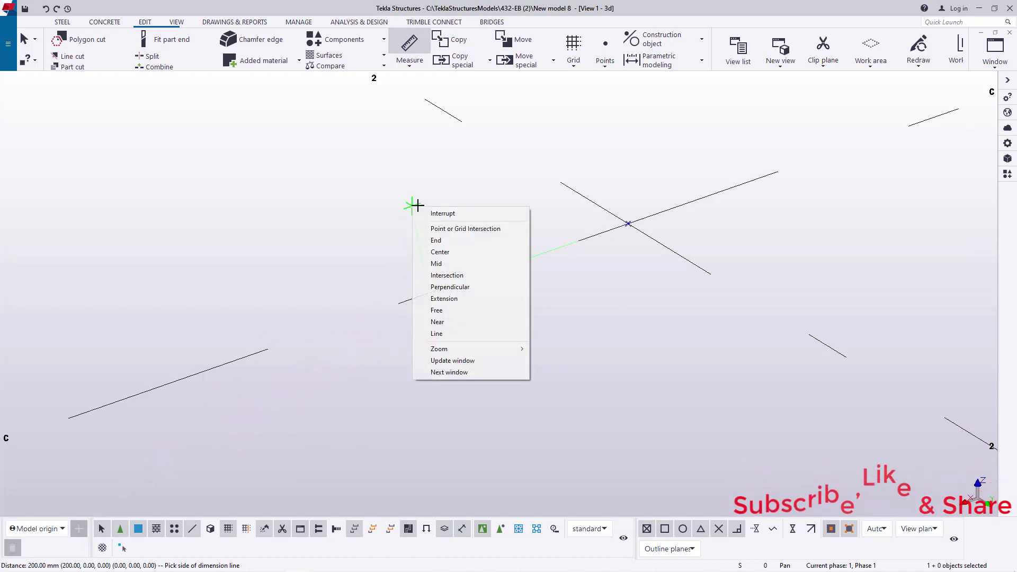
pyautogui.click(469, 214)
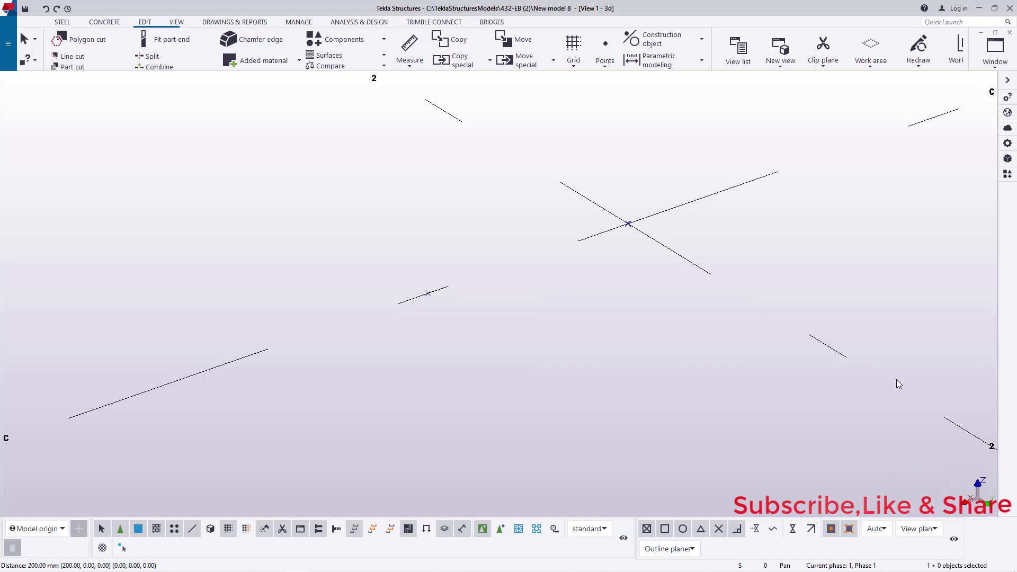
# - Copy the selected points from the grid intersection origin to a 200 mm offset
pyautogui.click(627, 224)
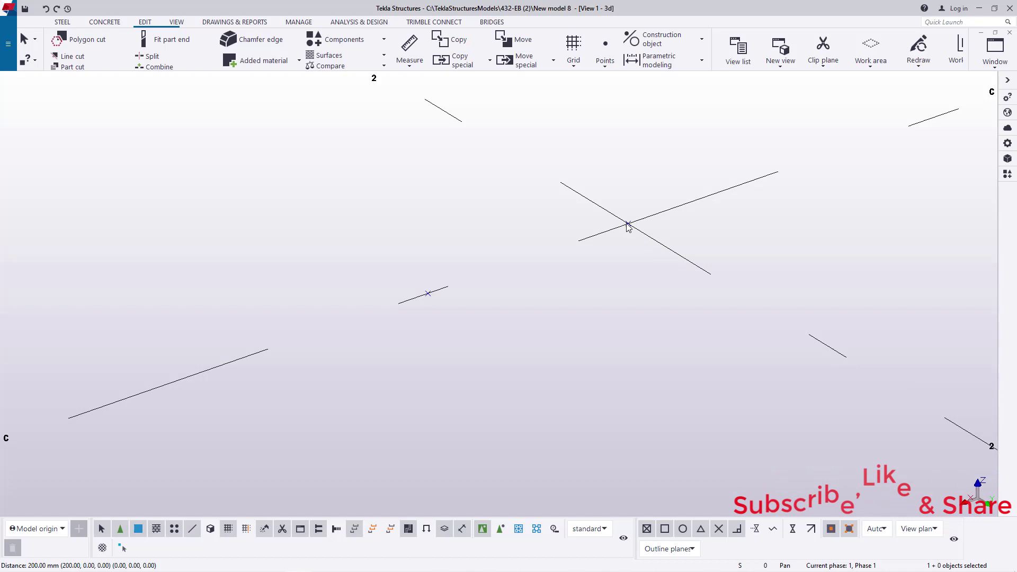
pyautogui.rightClick(431, 295)
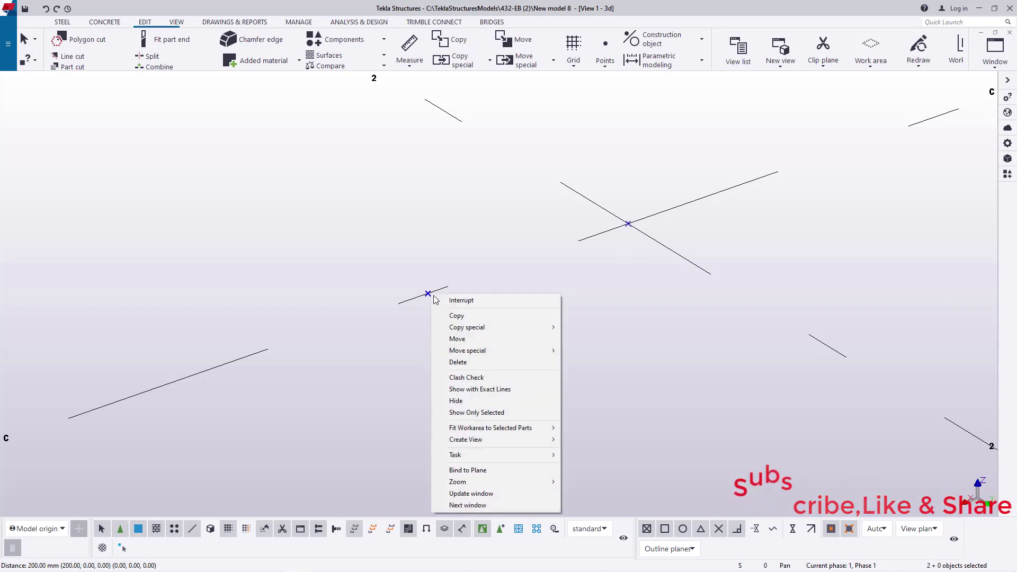
pyautogui.click(478, 316)
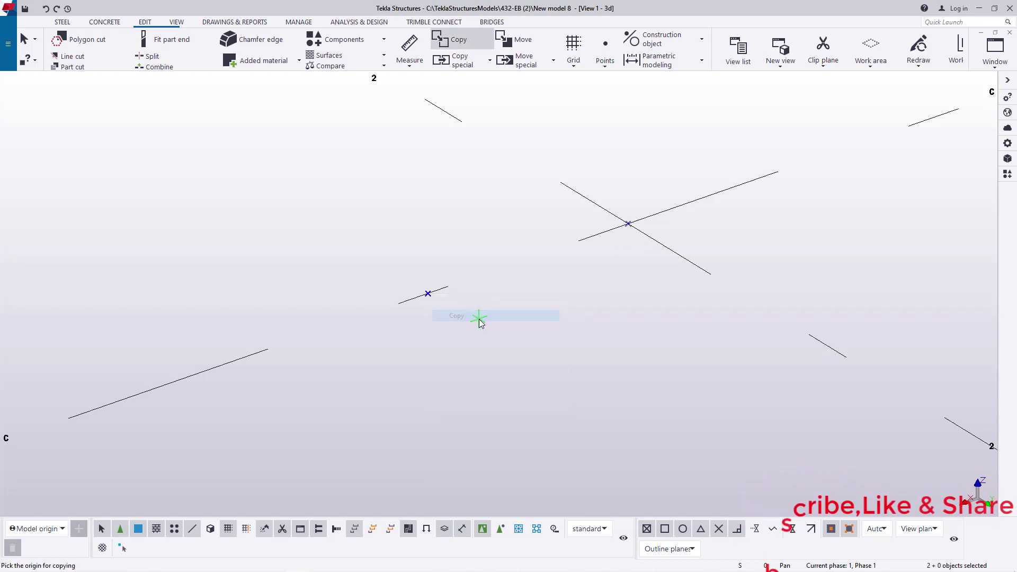
pyautogui.click(628, 223)
pyautogui.scroll(-5, 373, 186)
pyautogui.scroll(-2, 426, 196)
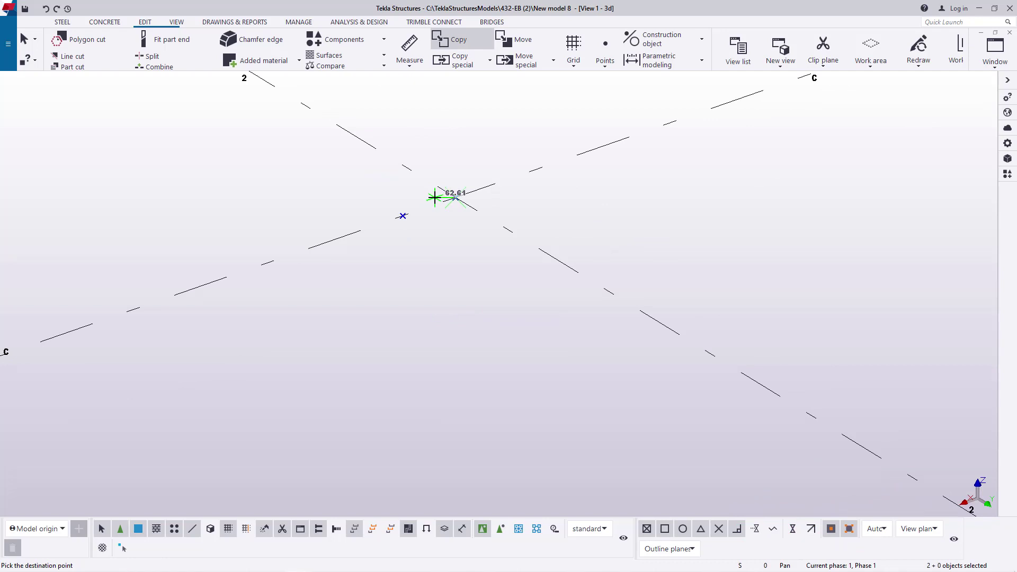
pyautogui.scroll(-1, 434, 197)
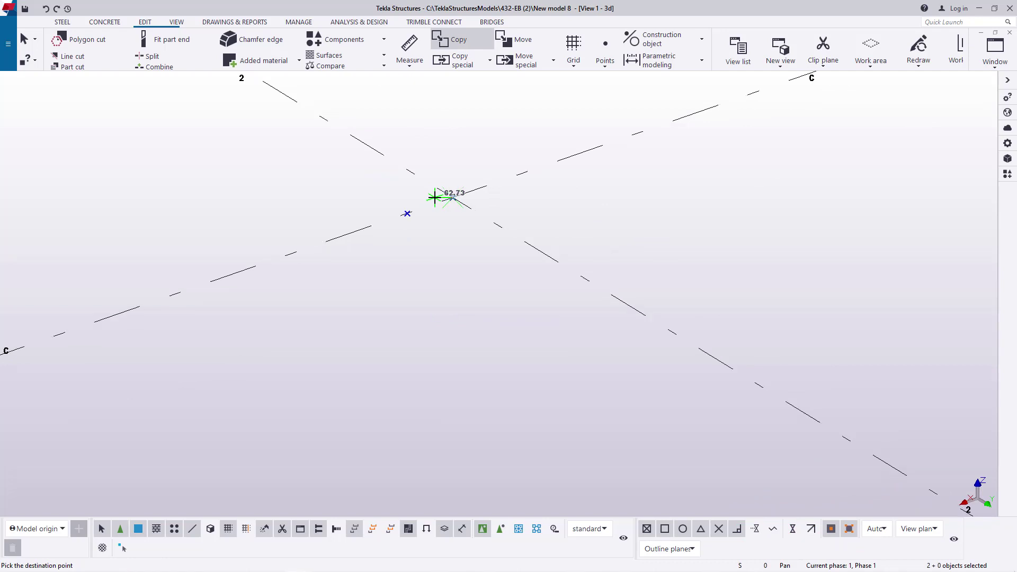
pyautogui.scroll(1, 487, 227)
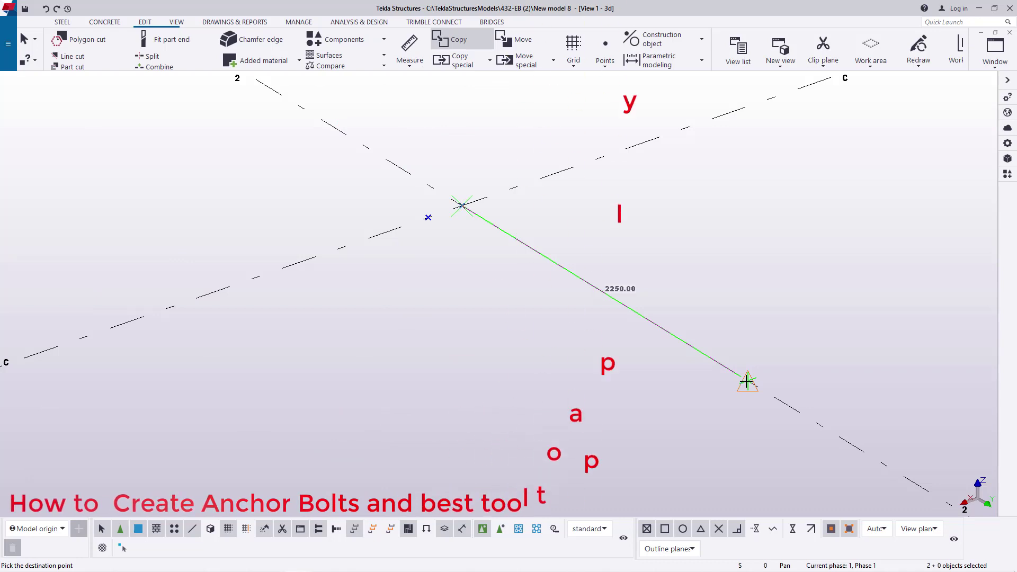
pyautogui.write('200')
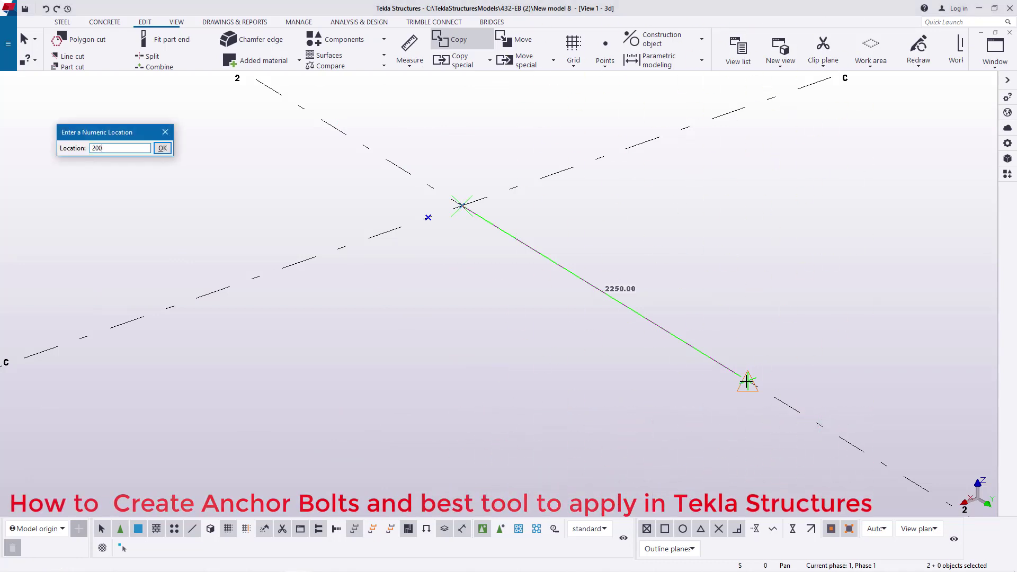
pyautogui.press('Return')
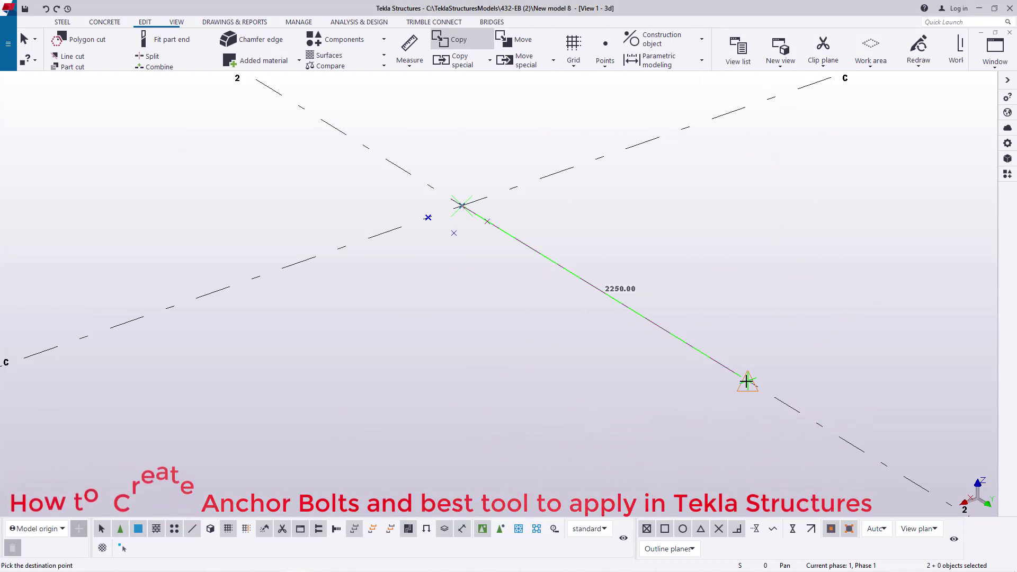
pyautogui.rightClick(685, 273)
pyautogui.click(709, 281)
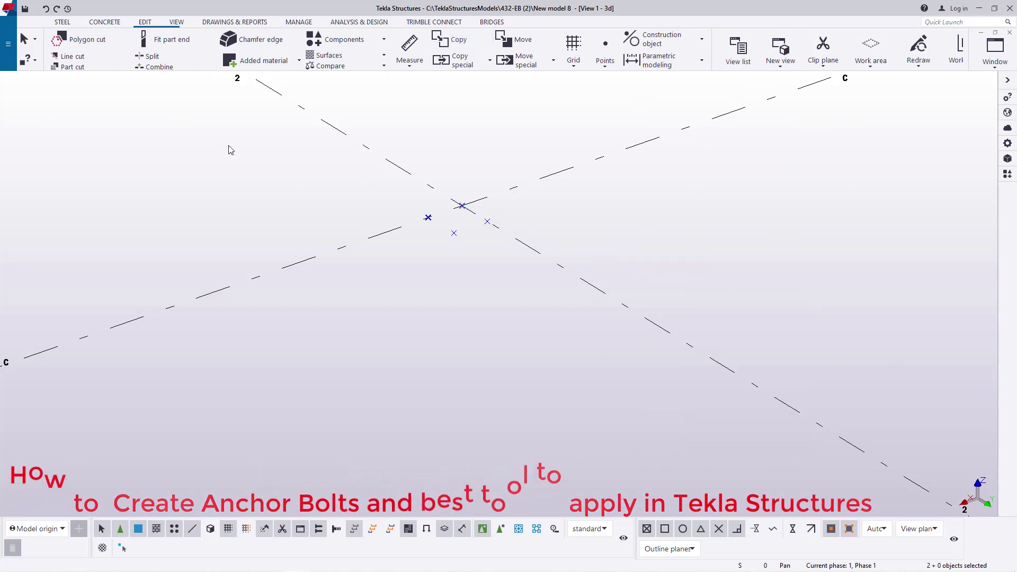
pyautogui.scroll(5, 506, 214)
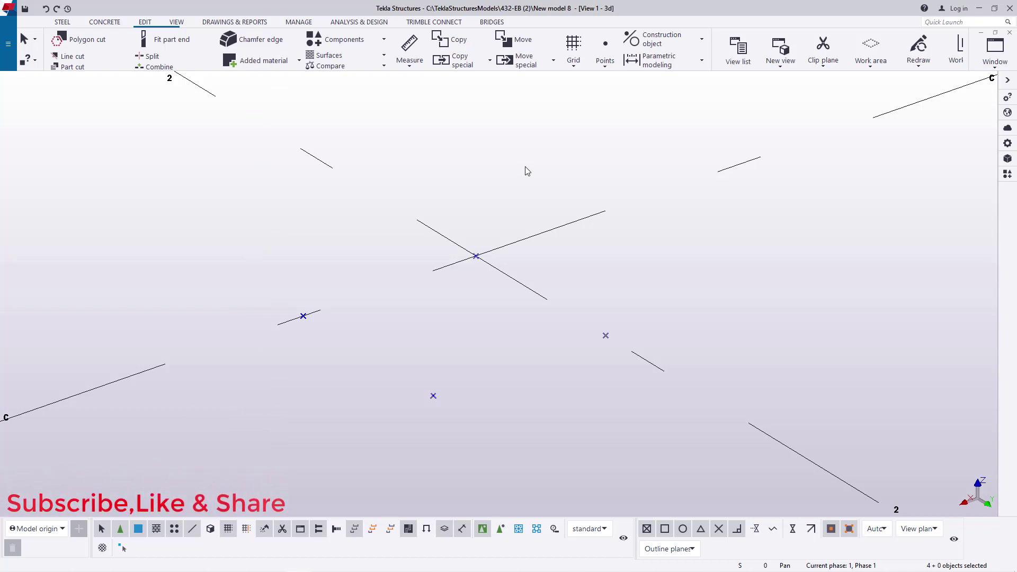
# - Linear-copy the four points with dZ 450 and 1 copy, then clear the selection
pyautogui.rightClick(525, 167)
pyautogui.moveTo(558, 204)
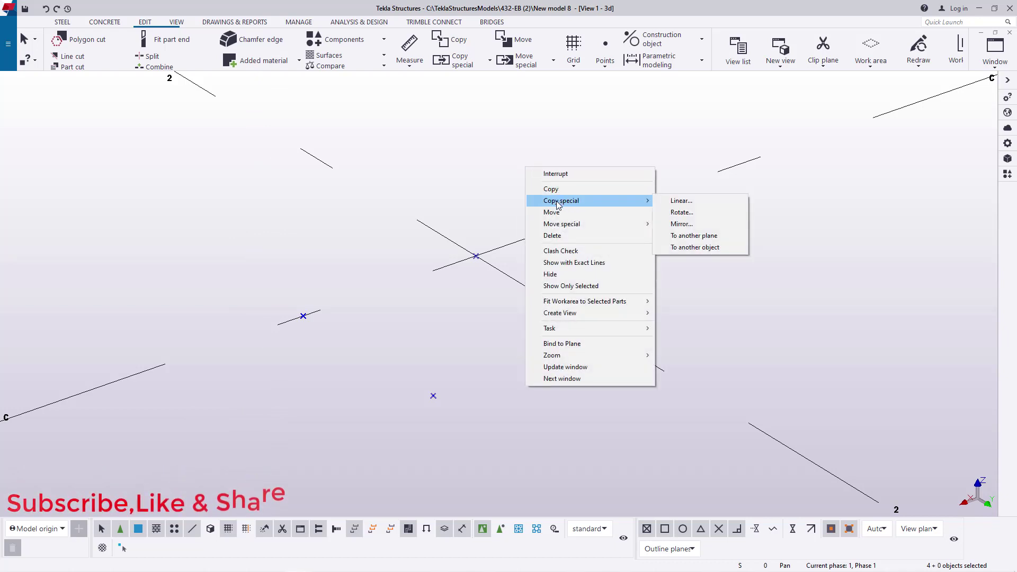
pyautogui.click(681, 201)
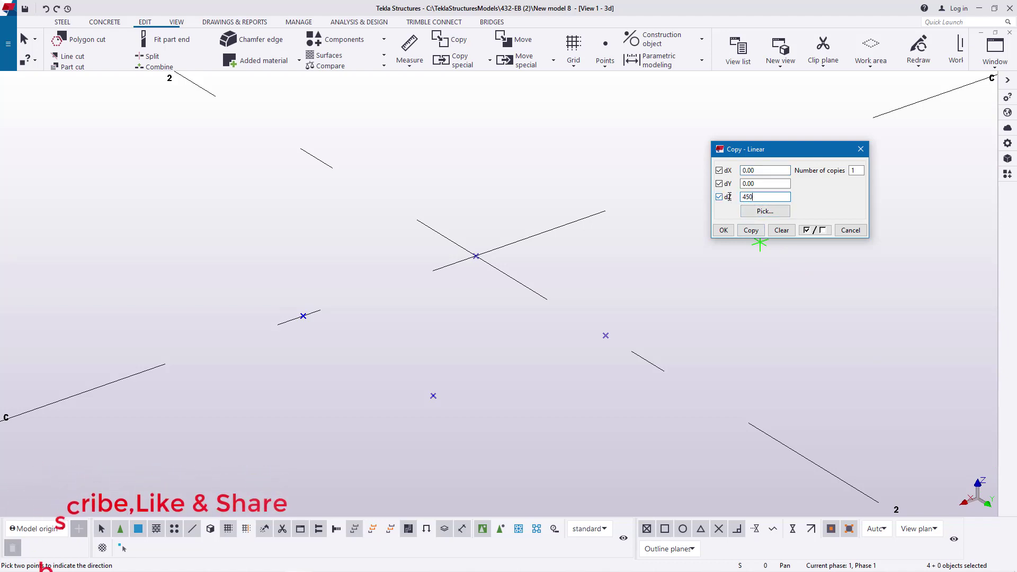
pyautogui.click(748, 229)
pyautogui.rightClick(594, 143)
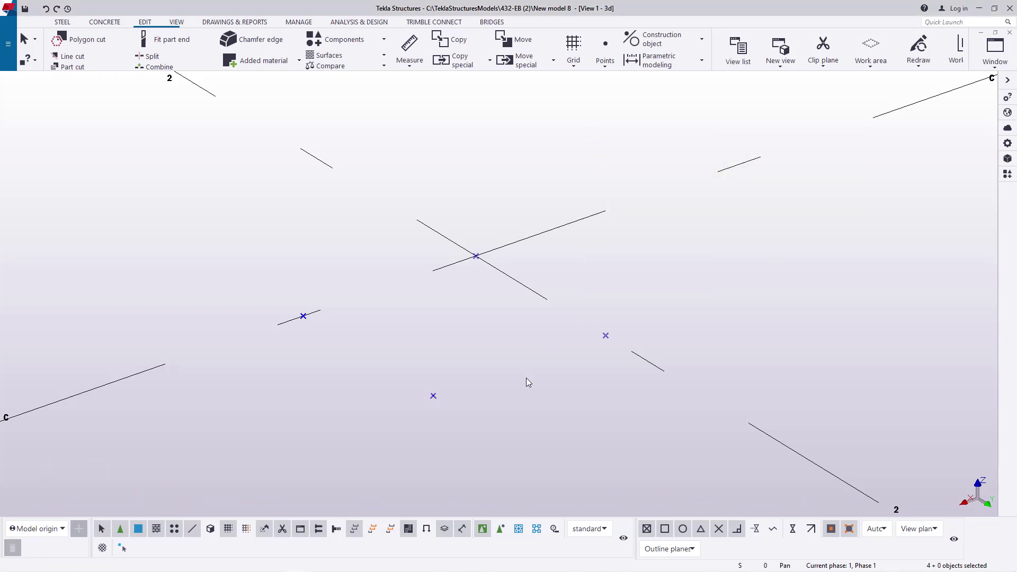
pyautogui.scroll(-4, 527, 381)
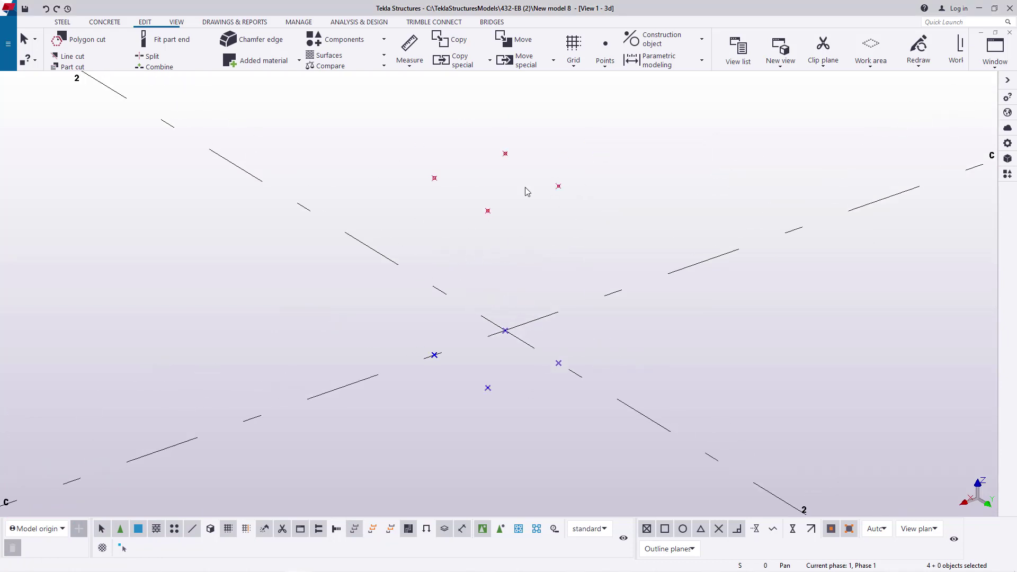
pyautogui.moveTo(548, 130); pyautogui.dragTo(408, 219)
pyautogui.click(558, 189)
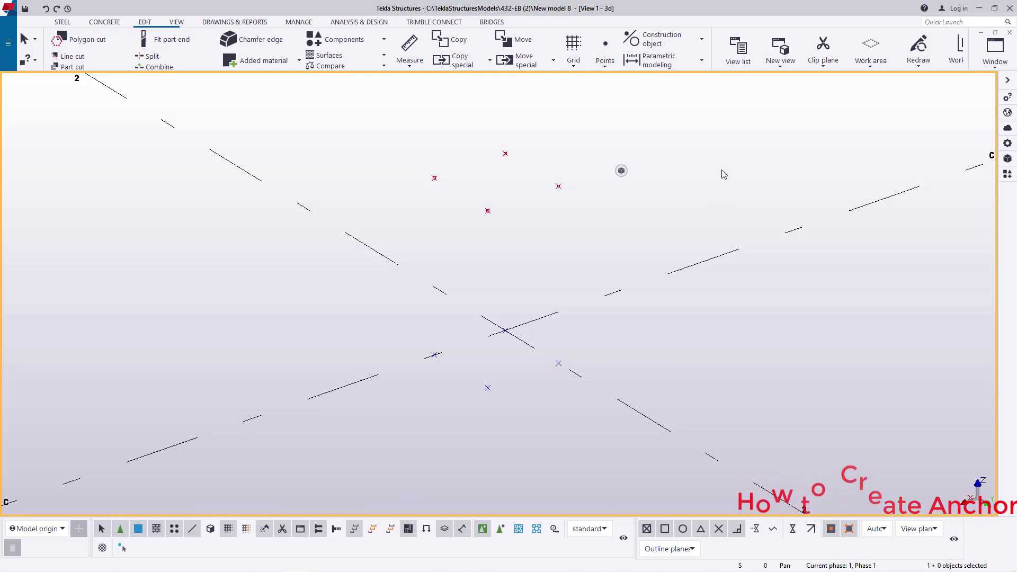
# - Place four Anchor-Straight Rod v2 bolts, each from its raised 450 mm point to its base point
pyautogui.click(1006, 175)
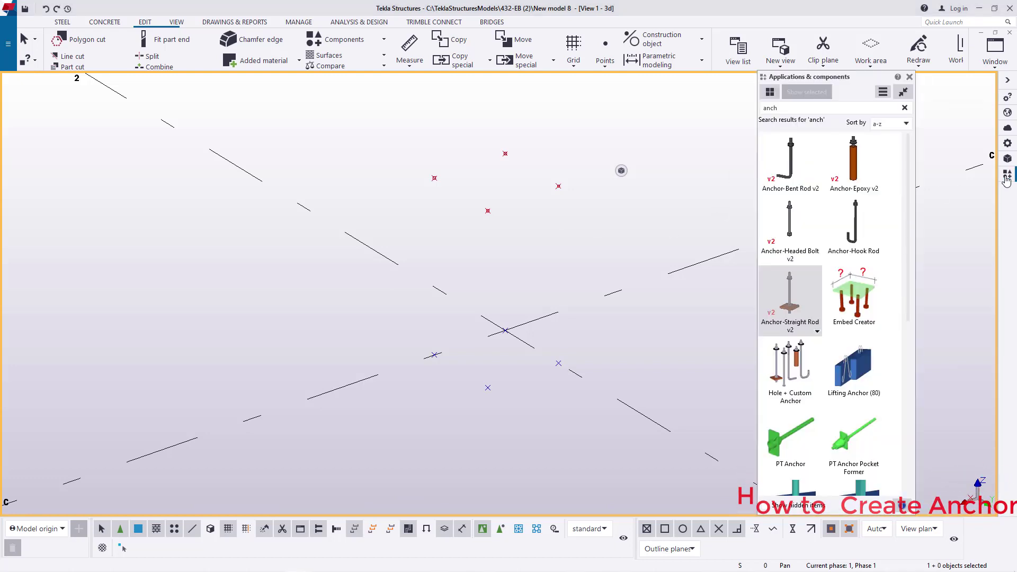
pyautogui.click(810, 302)
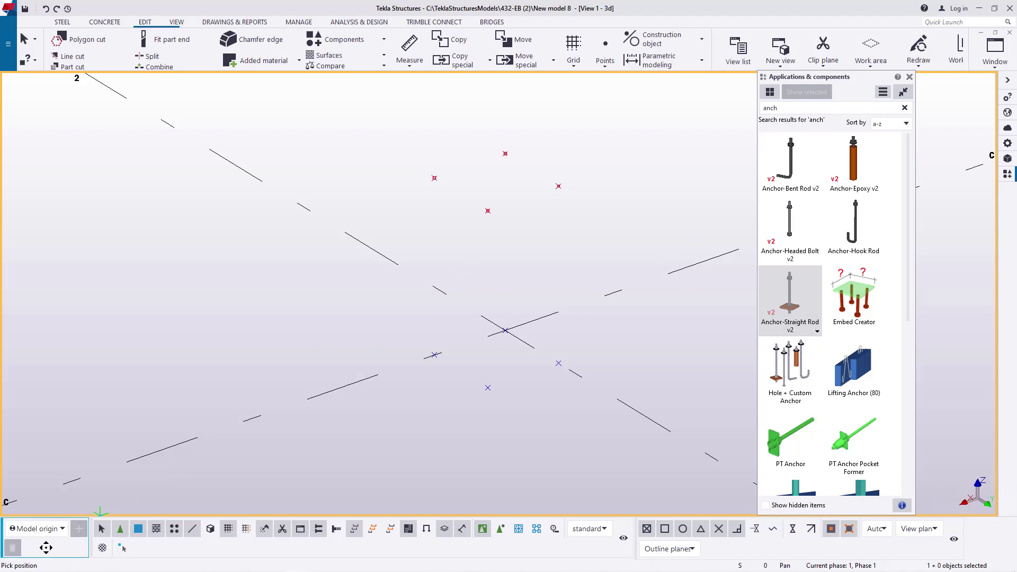
pyautogui.scroll(1, 505, 376)
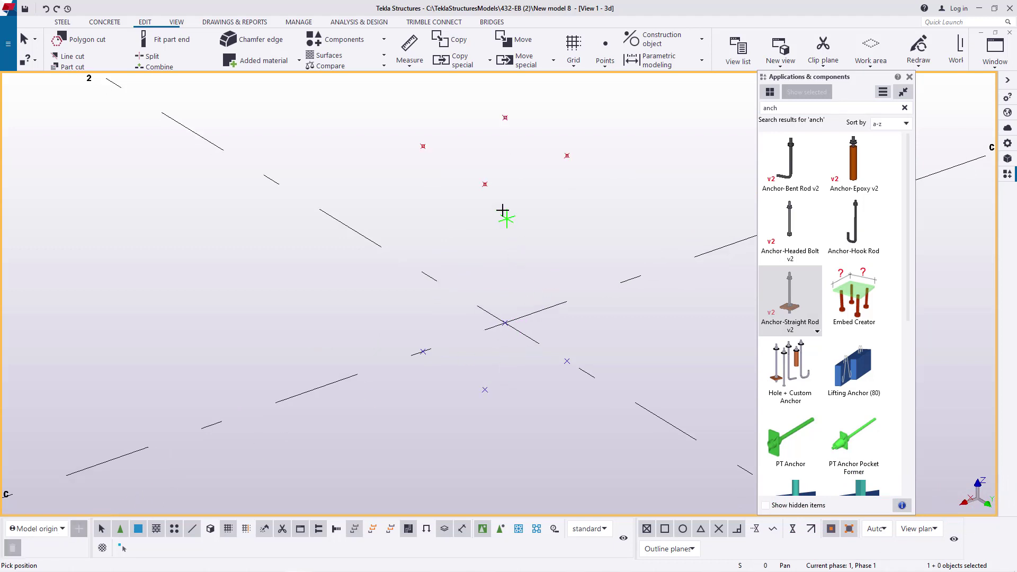
pyautogui.click(485, 183)
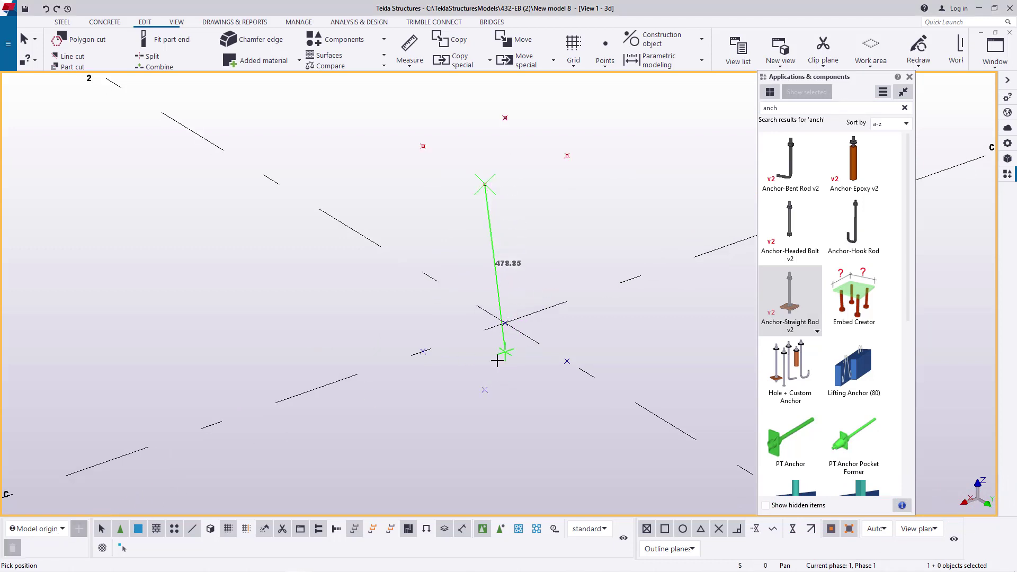
pyautogui.click(485, 390)
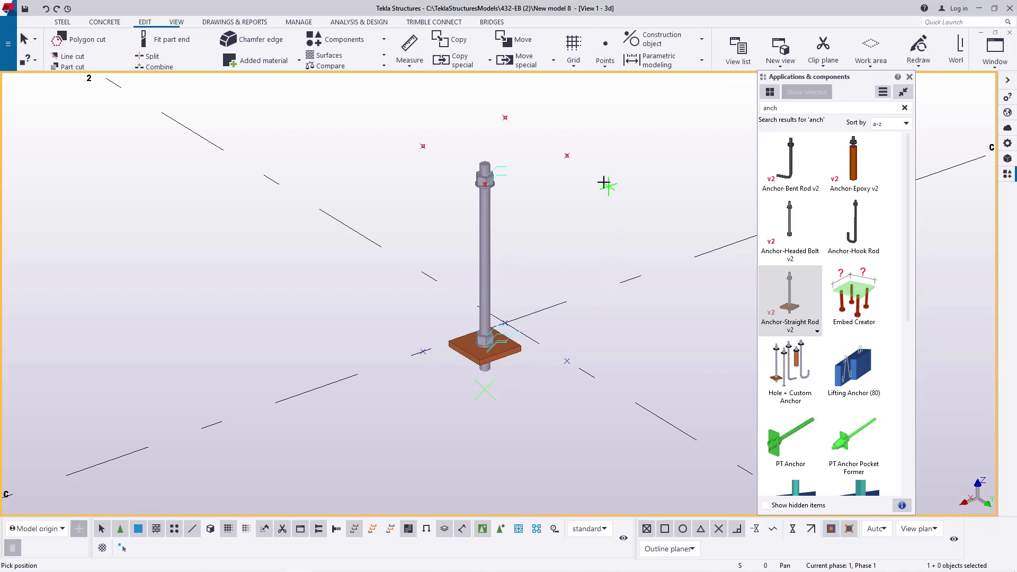
pyautogui.click(567, 361)
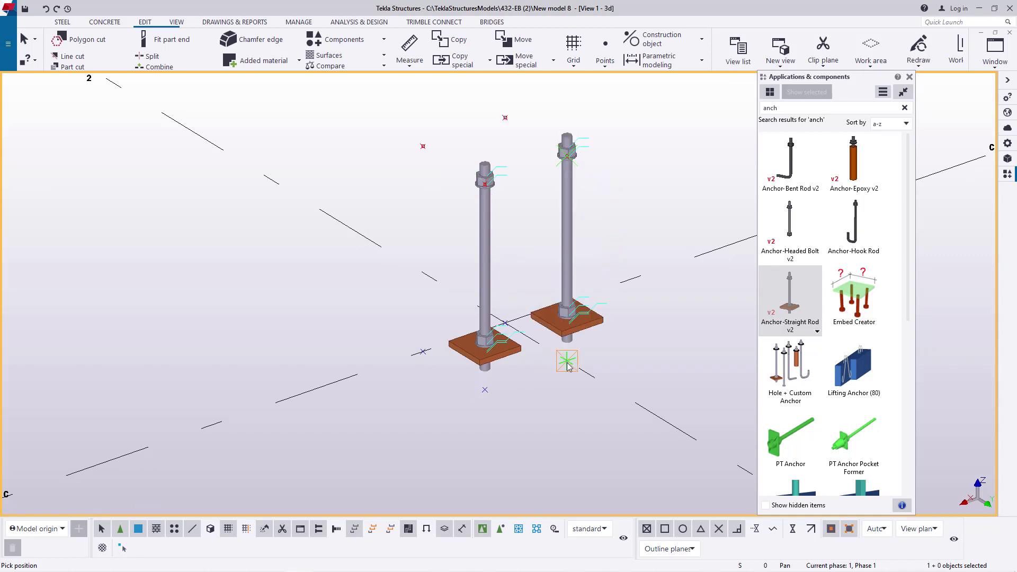
pyautogui.click(507, 317)
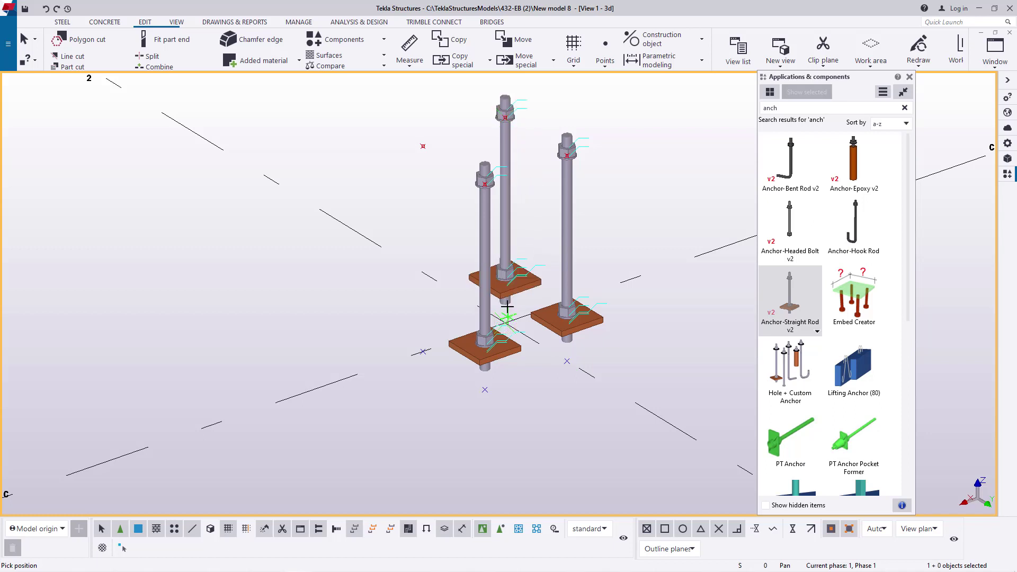
pyautogui.click(423, 352)
# - End the anchor rod placement and close the Applications & components catalogue
pyautogui.rightClick(629, 114)
pyautogui.click(649, 130)
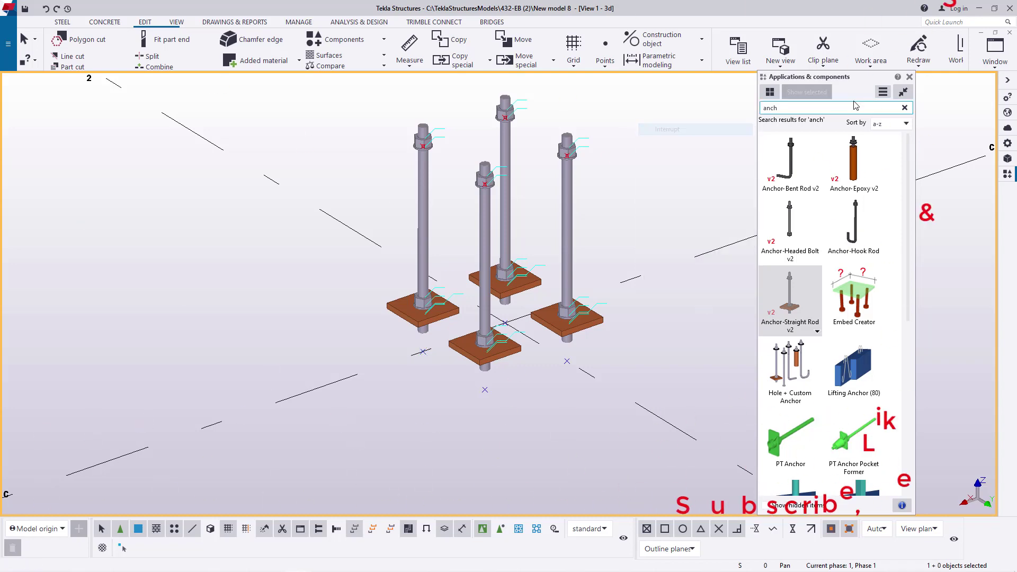
pyautogui.click(909, 77)
pyautogui.scroll(5, 468, 171)
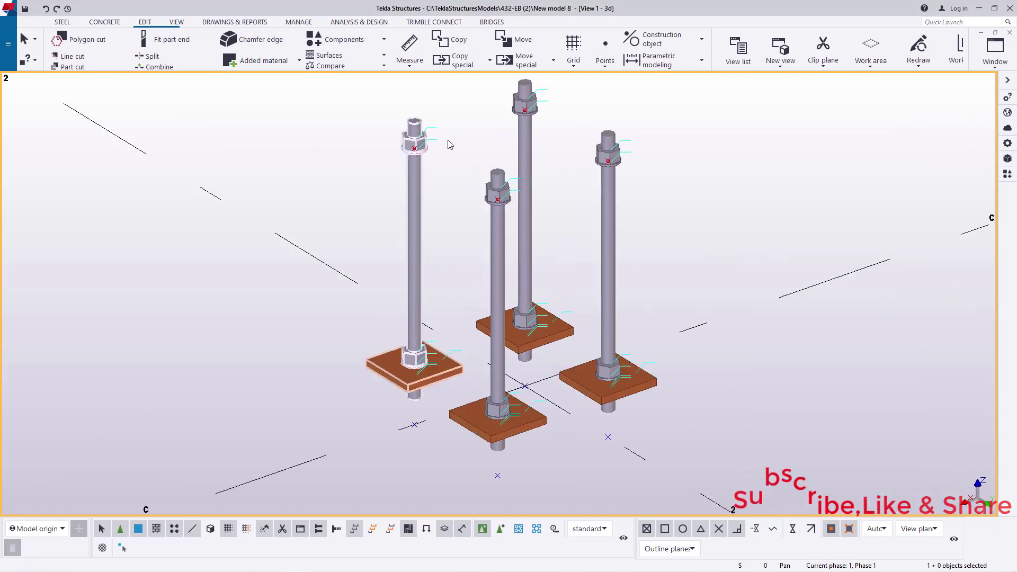
pyautogui.scroll(1, 468, 171)
pyautogui.scroll(-1, 400, 52)
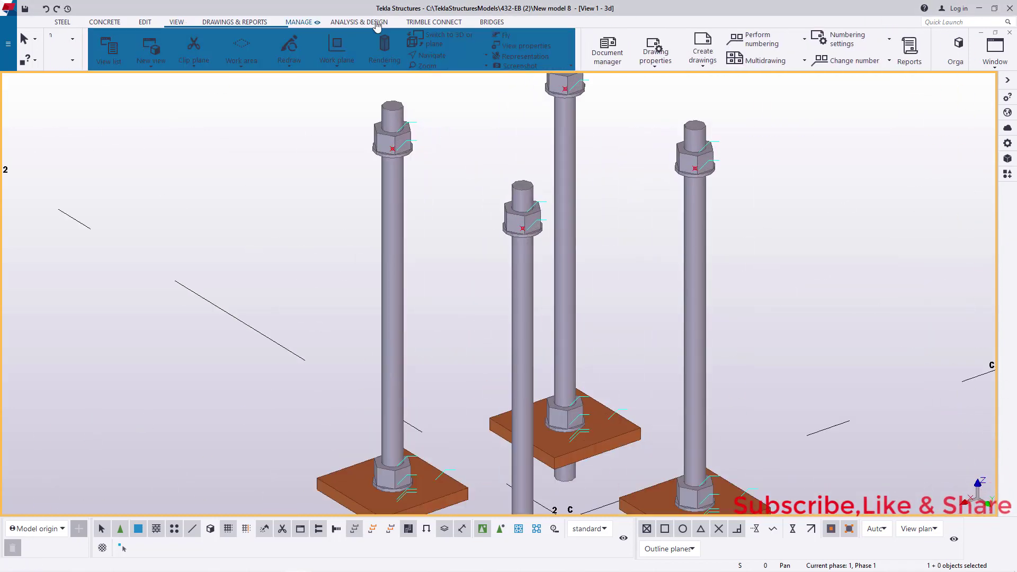
# - Pan the view across the four anchor rods, then interrupt panning
pyautogui.click(399, 53)
pyautogui.click(402, 115)
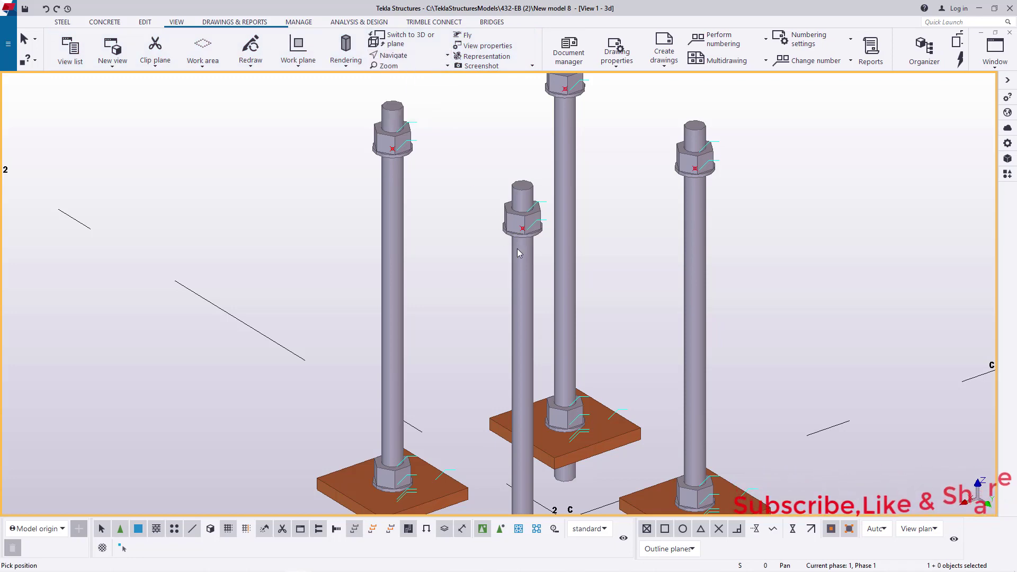
pyautogui.moveTo(567, 233); pyautogui.dragTo(548, 242)
pyautogui.scroll(-5, 548, 242)
pyautogui.scroll(5, 608, 251)
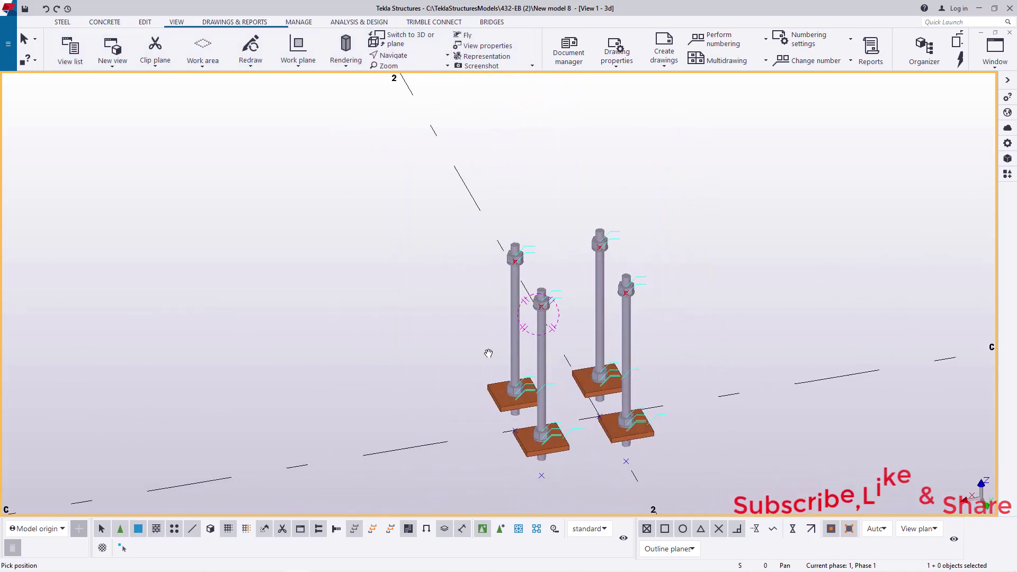
pyautogui.scroll(3, 609, 252)
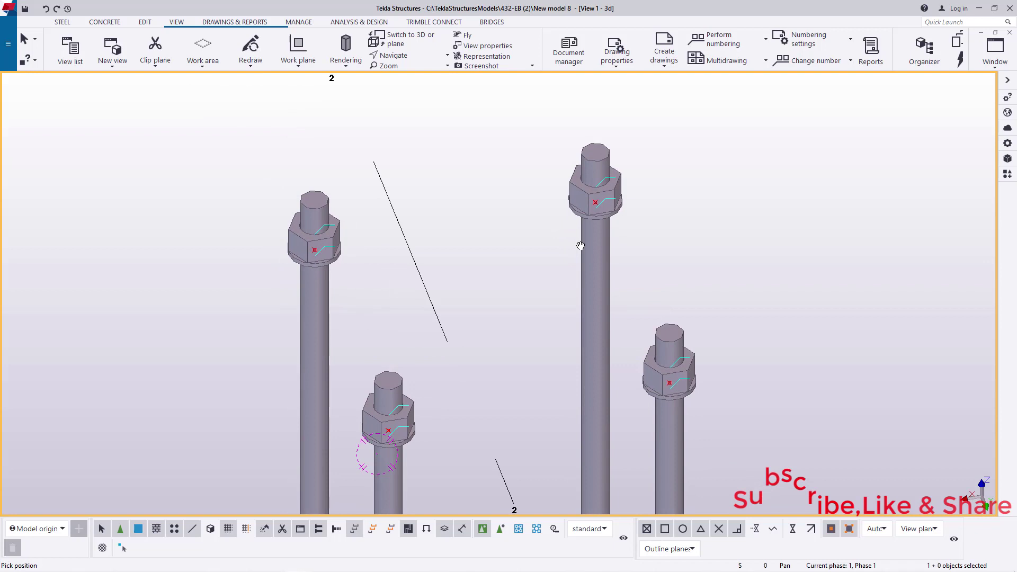
pyautogui.rightClick(719, 162)
pyautogui.click(741, 169)
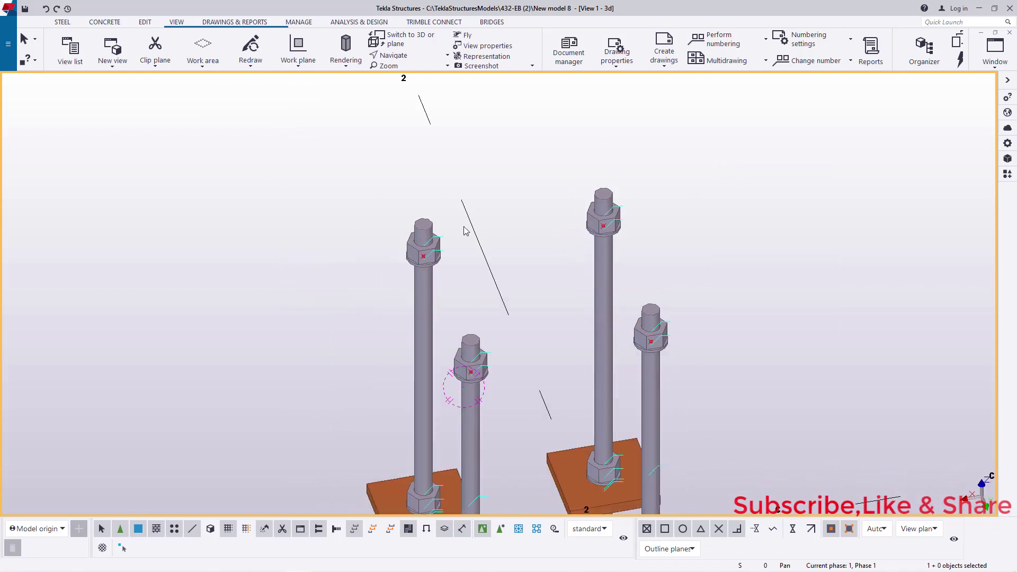
# - Zoom in and out to inspect the rods' nuts and base plates
pyautogui.scroll(2, 449, 228)
pyautogui.scroll(-5, 449, 228)
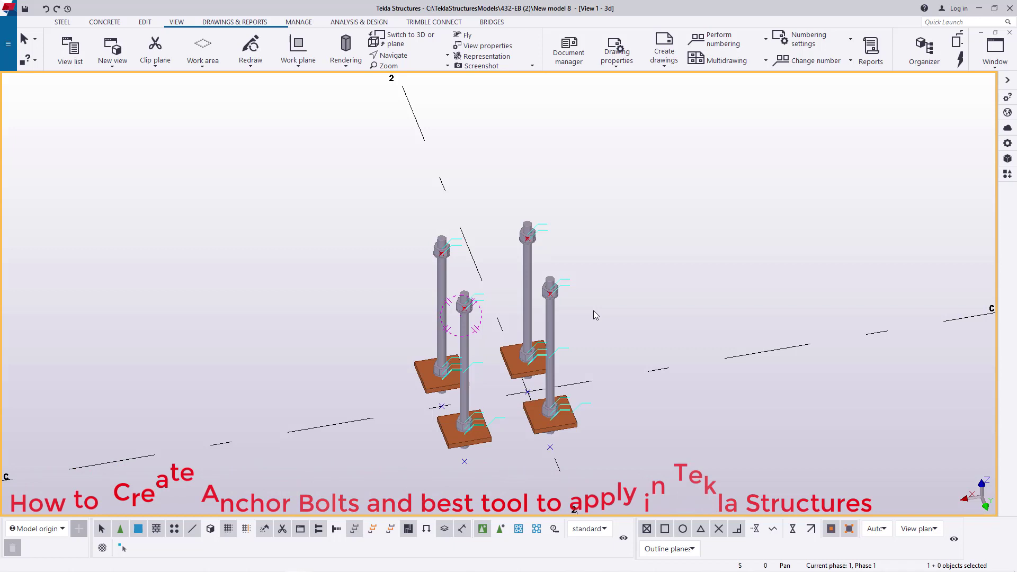
pyautogui.scroll(3, 522, 241)
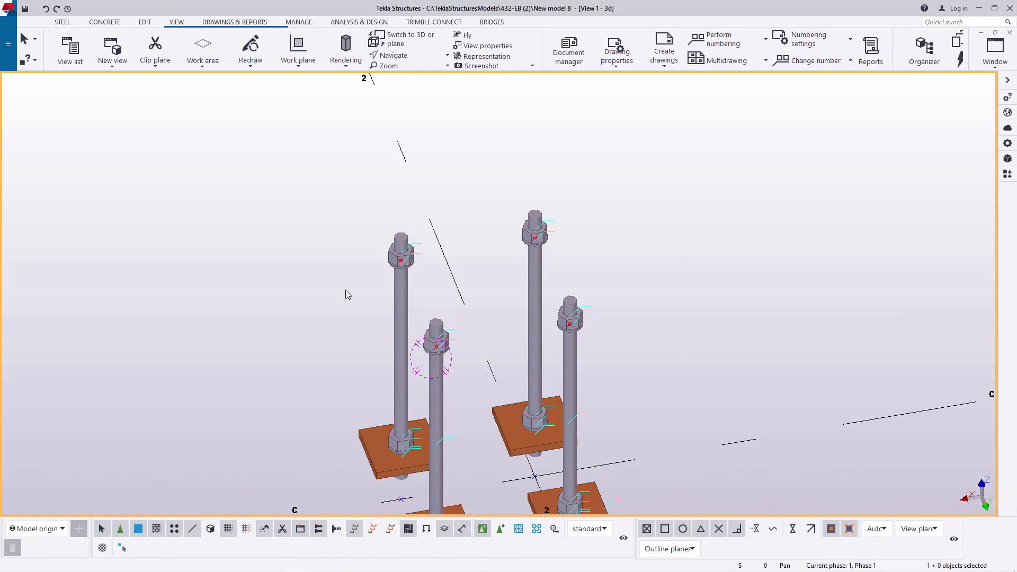
pyautogui.scroll(5, 399, 234)
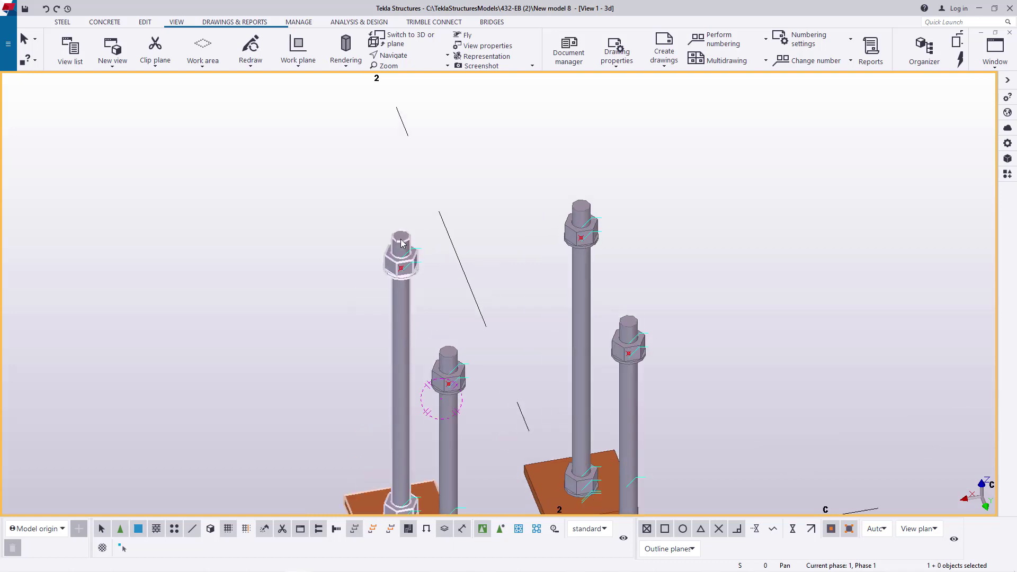
pyautogui.scroll(2, 398, 235)
pyautogui.scroll(-5, 344, 233)
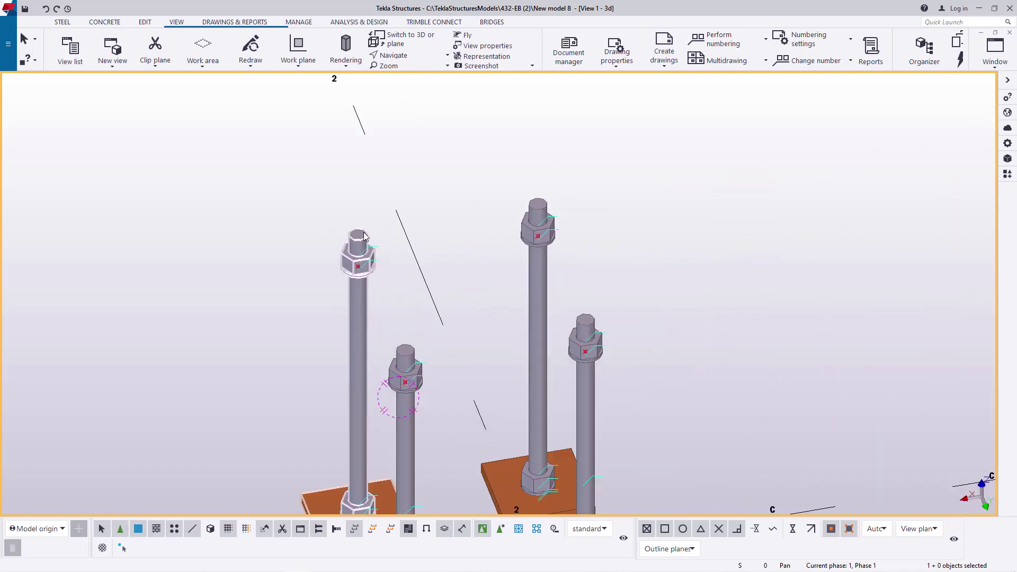
pyautogui.scroll(3, 342, 236)
pyautogui.scroll(-2, 370, 234)
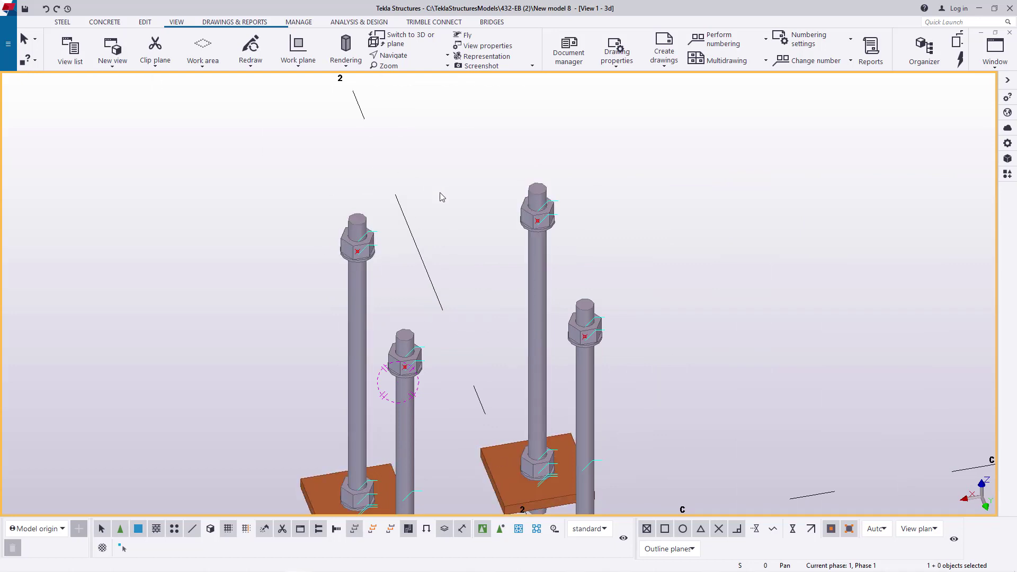
# - Start the Beam command on the STEEL tab, then cancel it with Esc
pyautogui.click(62, 24)
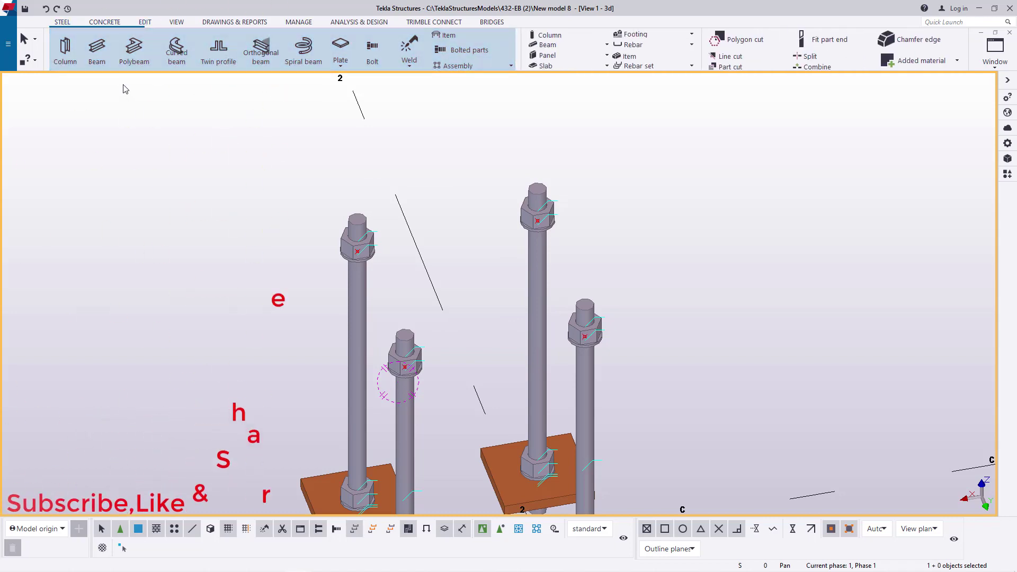
pyautogui.click(97, 48)
pyautogui.scroll(5, 365, 220)
pyautogui.scroll(4, 325, 207)
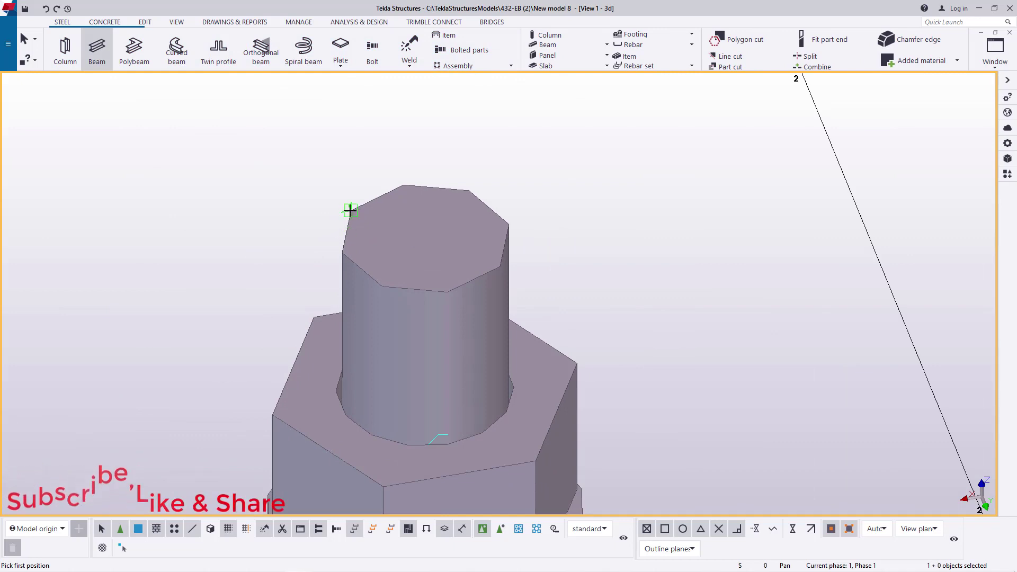
pyautogui.scroll(-2, 293, 157)
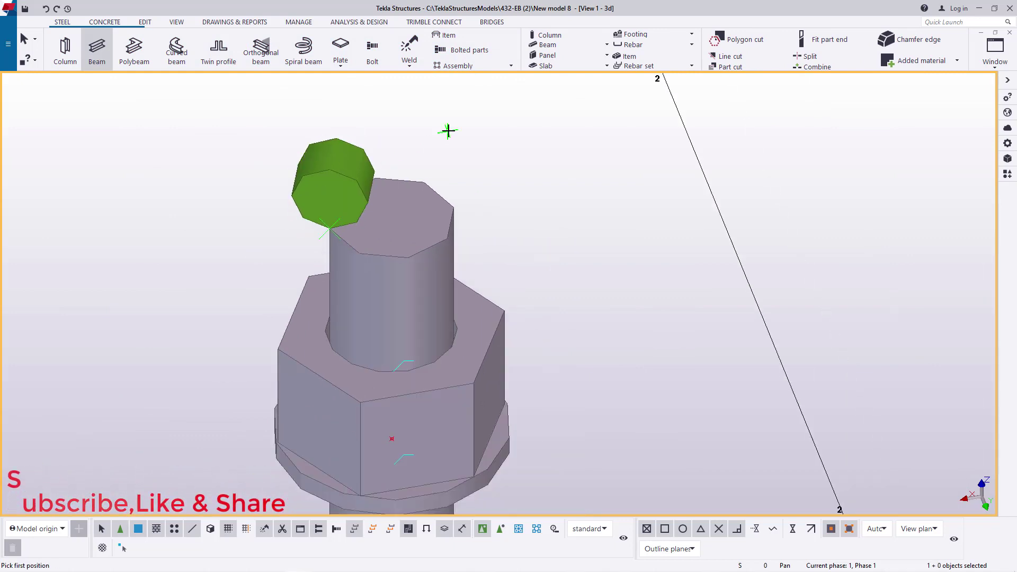
pyautogui.press('Escape')
pyautogui.press('Delete')
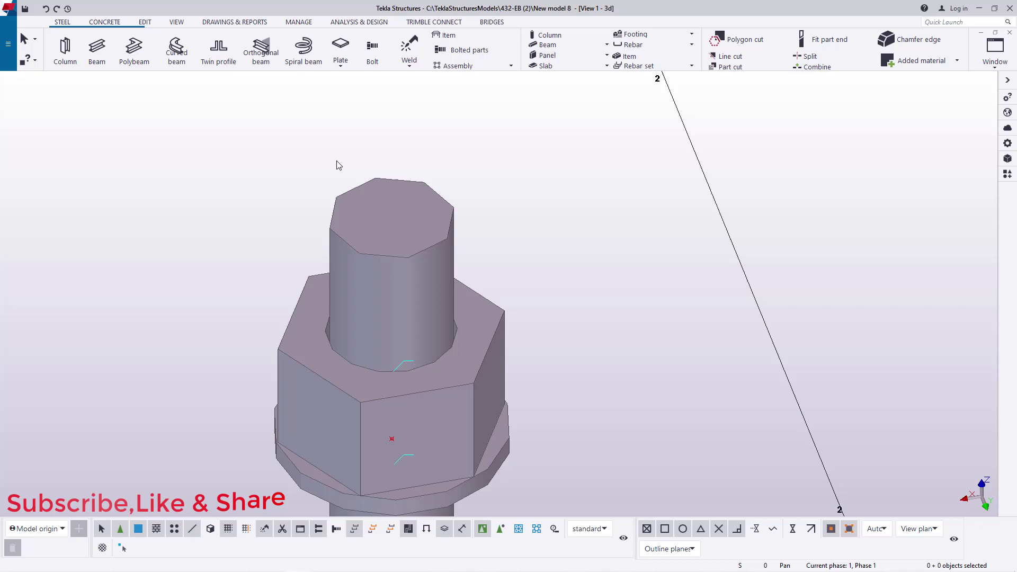
# - Begin a polybeam on the rod-top corners, then interrupt it to start over
pyautogui.click(134, 50)
pyautogui.scroll(4, 336, 192)
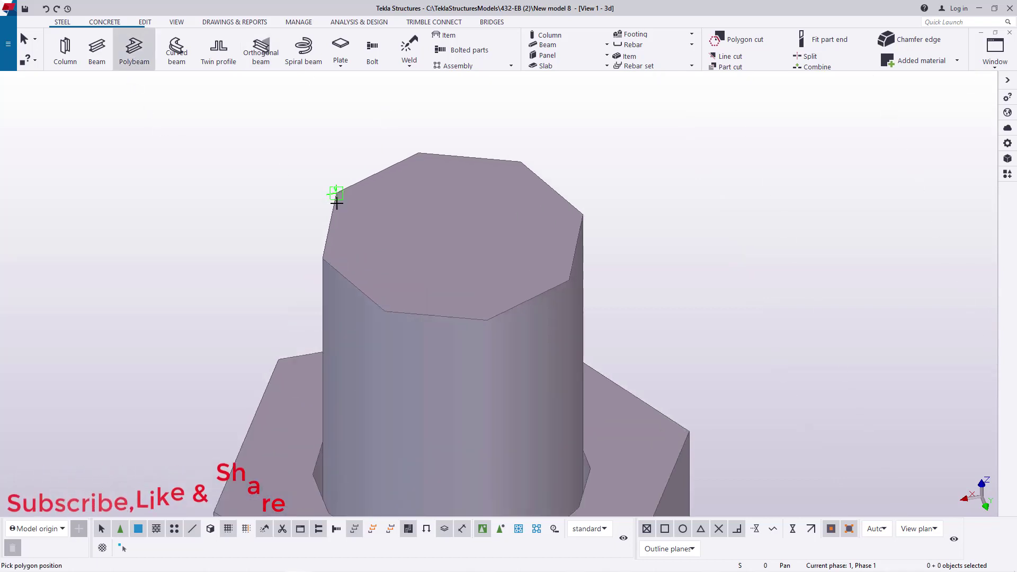
pyautogui.click(335, 180)
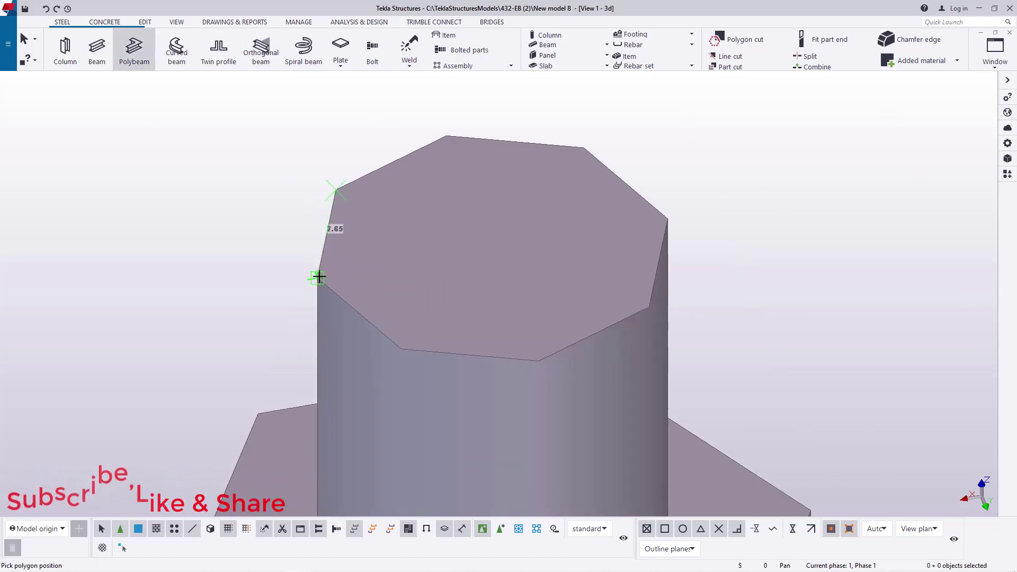
pyautogui.scroll(-4, 272, 175)
pyautogui.scroll(-3, 261, 160)
pyautogui.scroll(7, 340, 318)
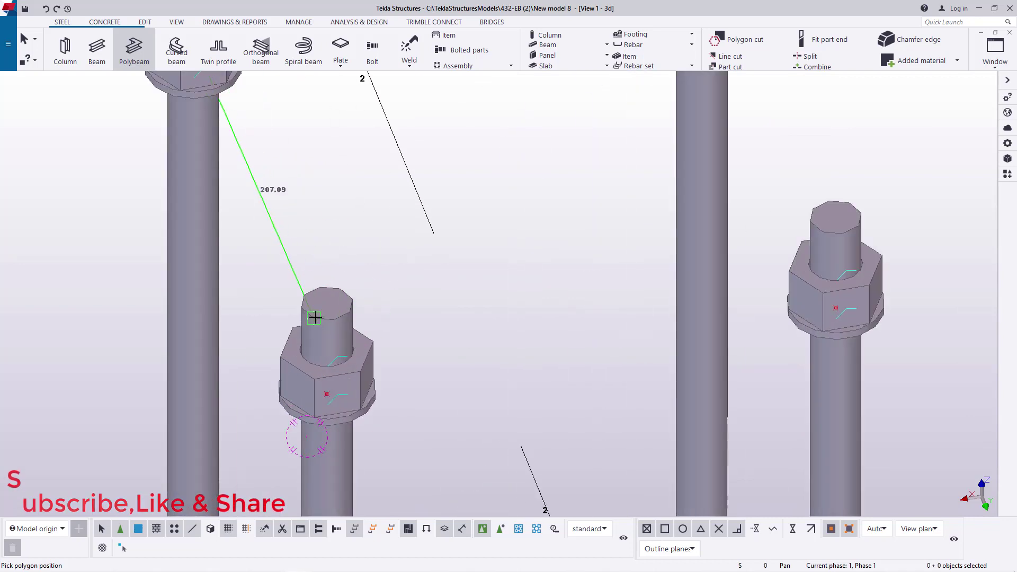
pyautogui.click(301, 299)
pyautogui.scroll(3, 339, 334)
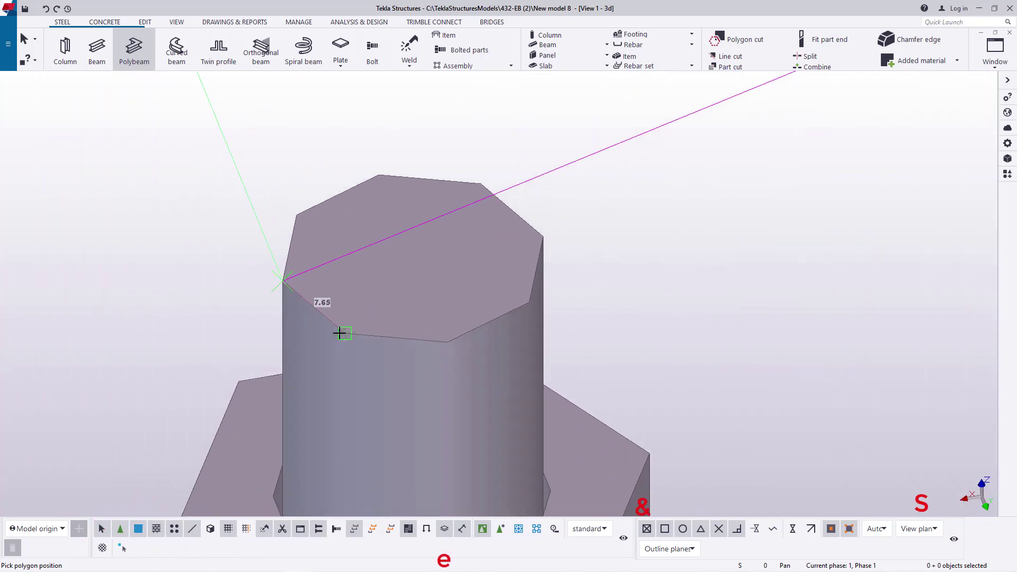
pyautogui.rightClick(366, 223)
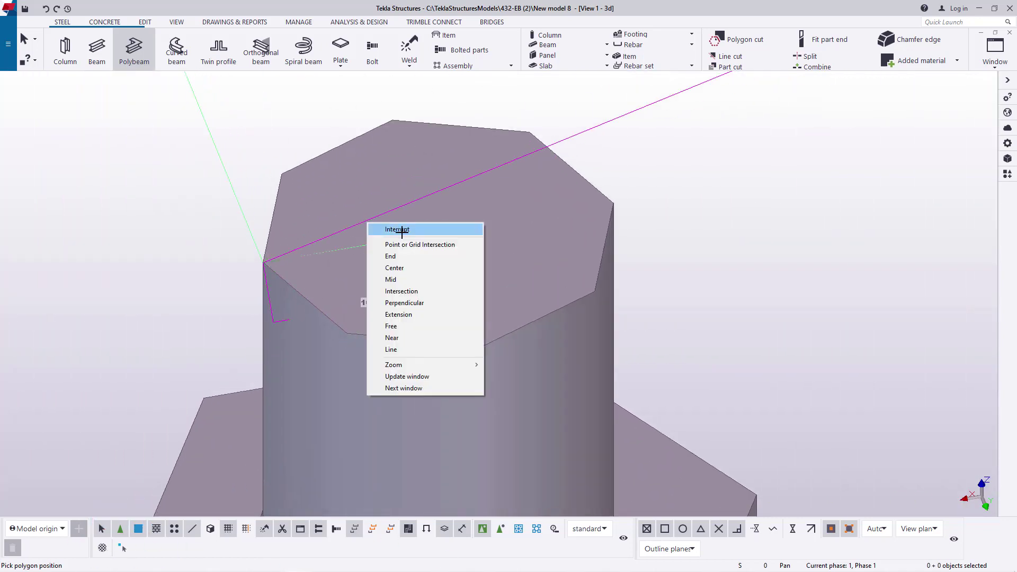
pyautogui.click(370, 228)
pyautogui.scroll(-6, 444, 329)
# - Restart the polybeam frame, picking corners on the first and second anchor rod tops
pyautogui.click(134, 49)
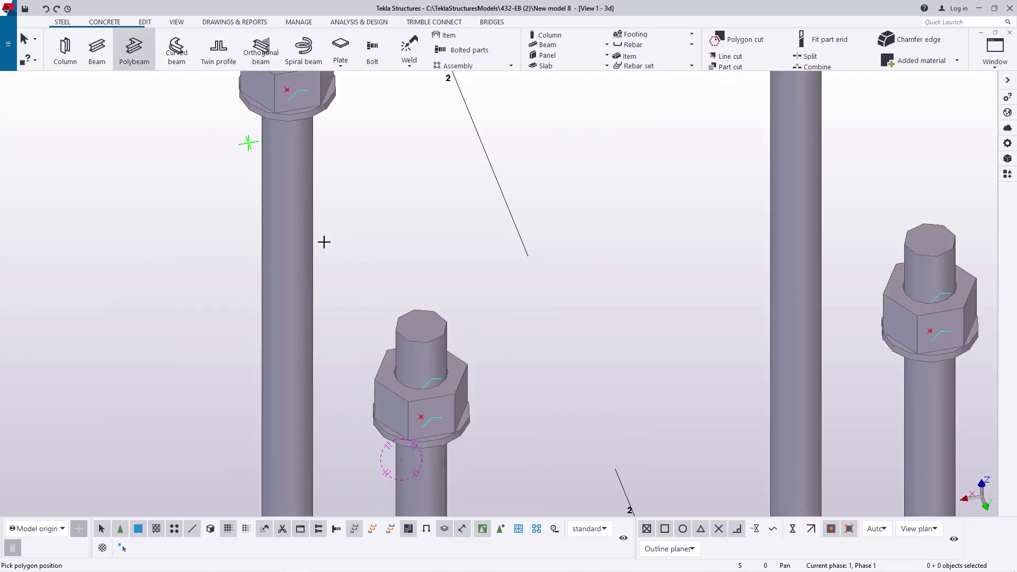
pyautogui.scroll(-3, 311, 175)
pyautogui.scroll(8, 306, 164)
pyautogui.scroll(2, 334, 179)
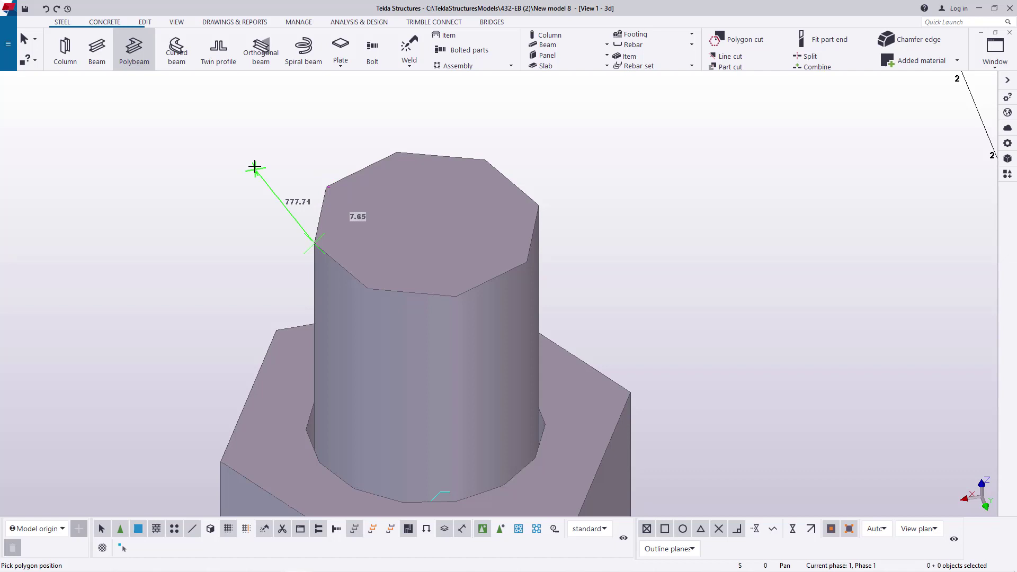
pyautogui.scroll(-5, 255, 167)
pyautogui.scroll(6, 318, 308)
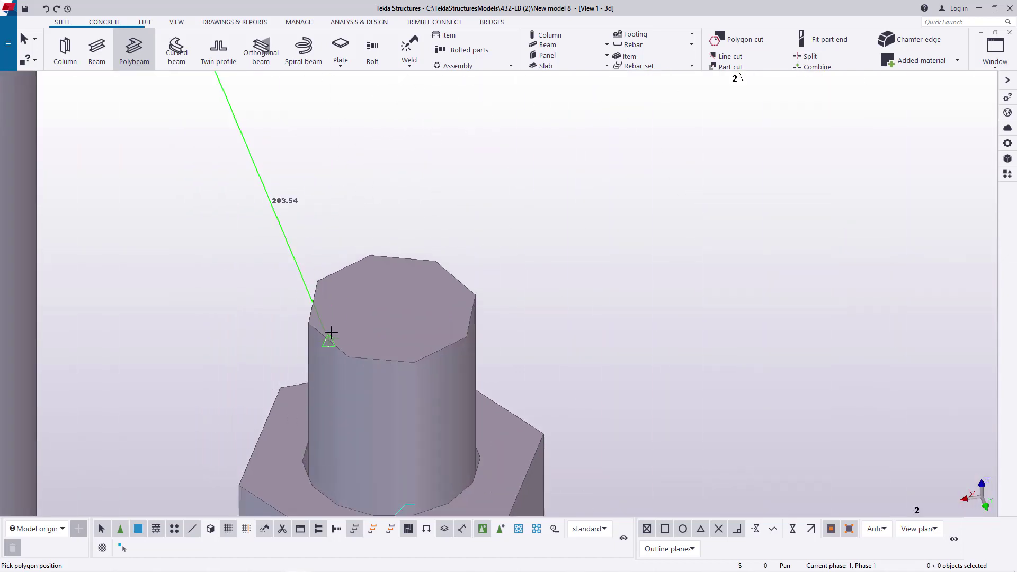
pyautogui.scroll(3, 329, 331)
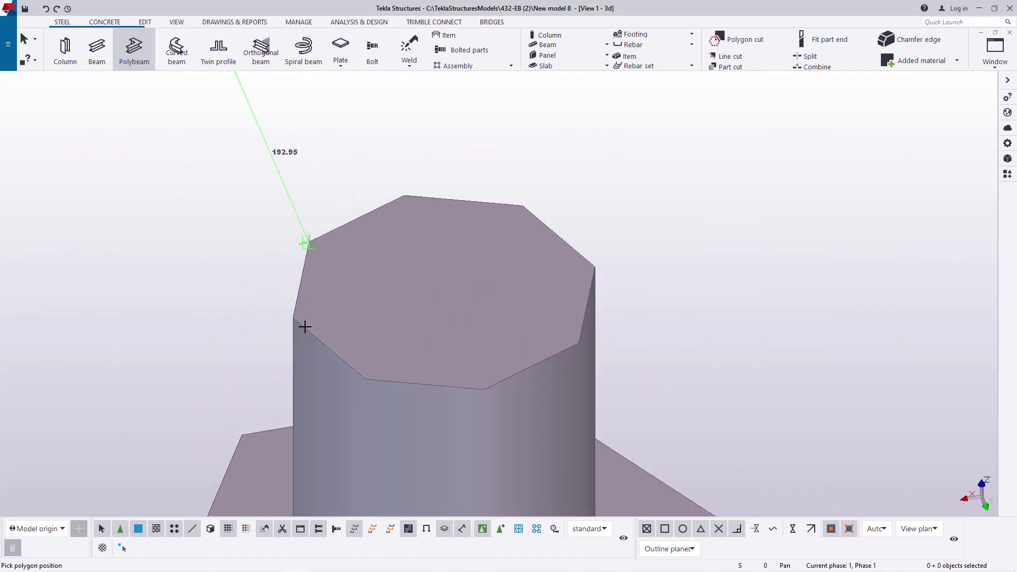
pyautogui.click(363, 381)
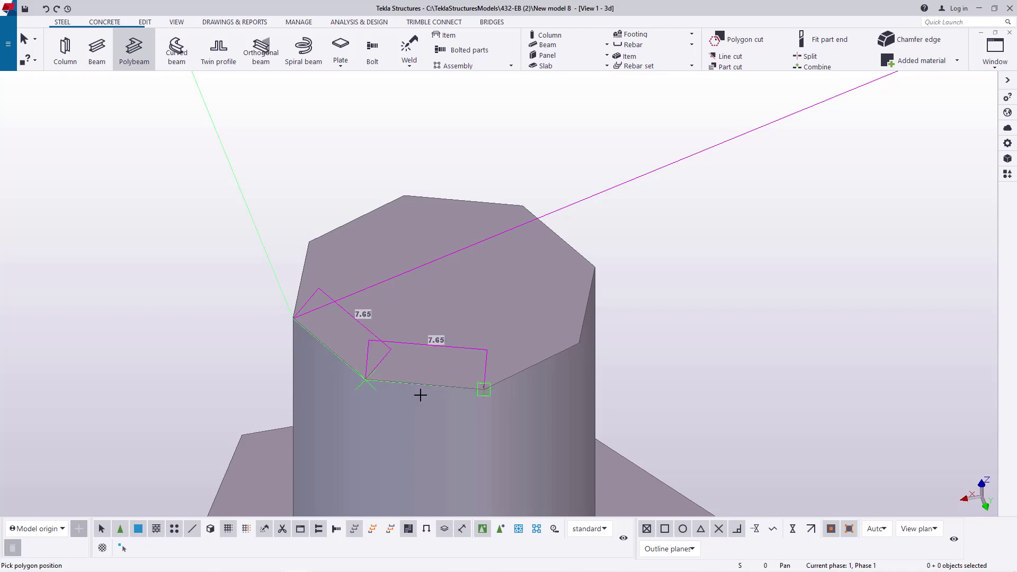
pyautogui.scroll(-5, 420, 395)
pyautogui.scroll(6, 545, 345)
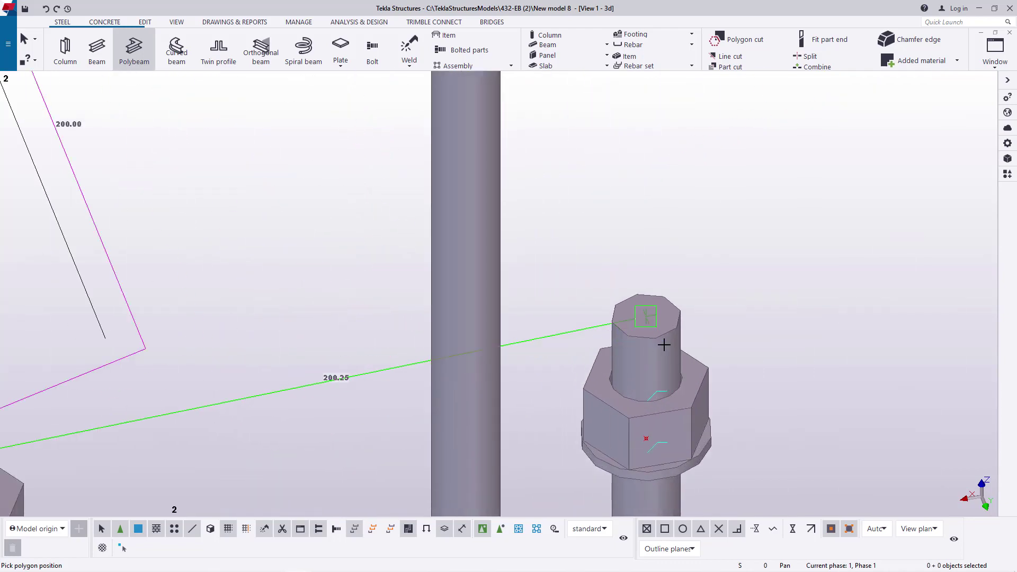
pyautogui.scroll(5, 664, 344)
pyautogui.click(625, 331)
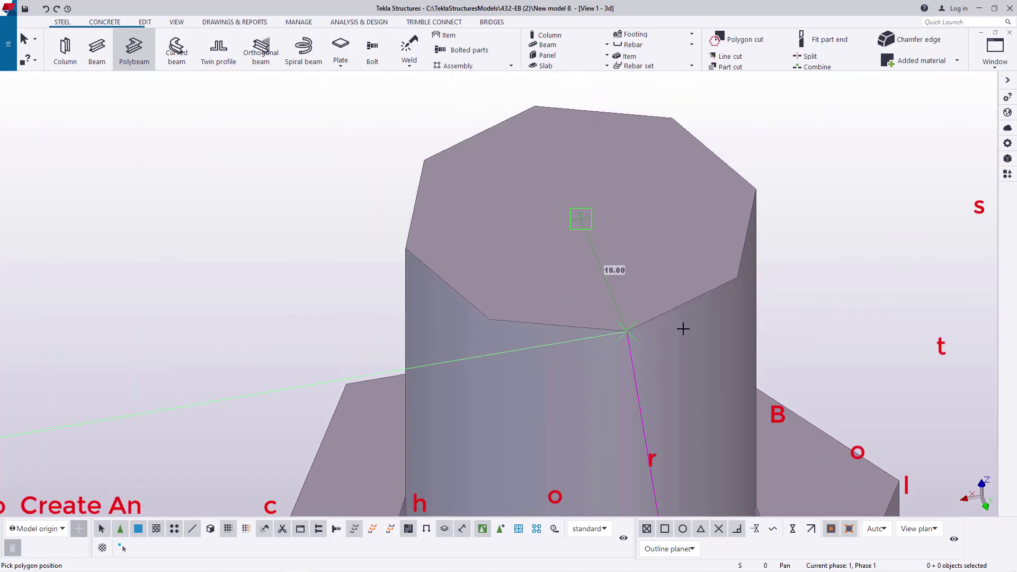
pyautogui.click(736, 276)
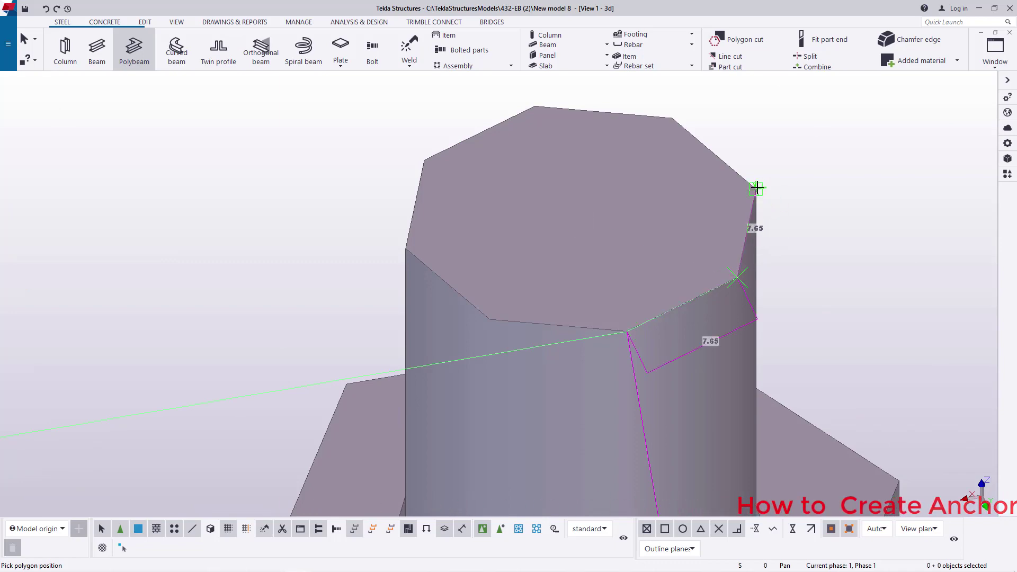
pyautogui.scroll(-6, 745, 466)
pyautogui.scroll(4, 722, 284)
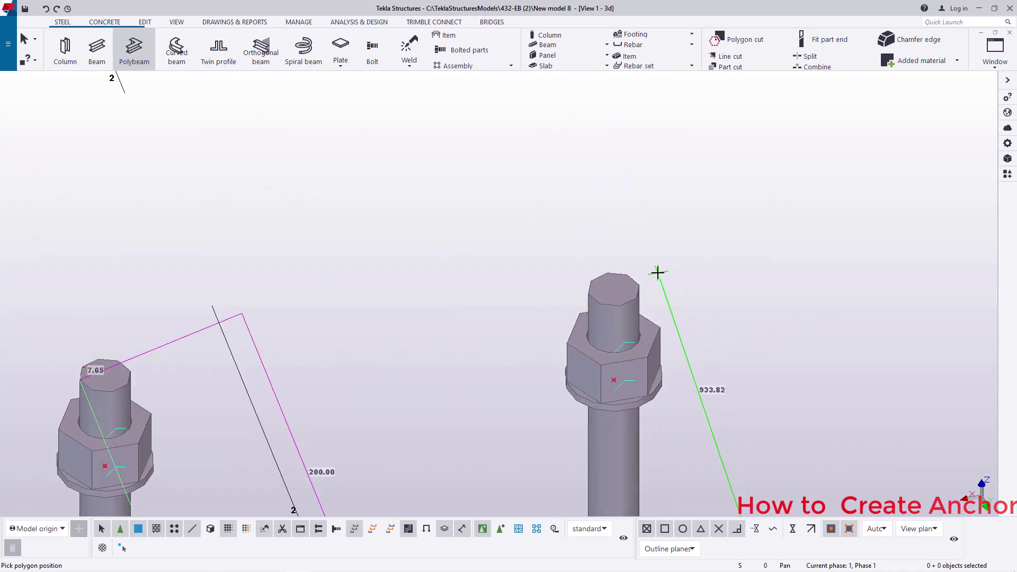
pyautogui.scroll(5, 654, 275)
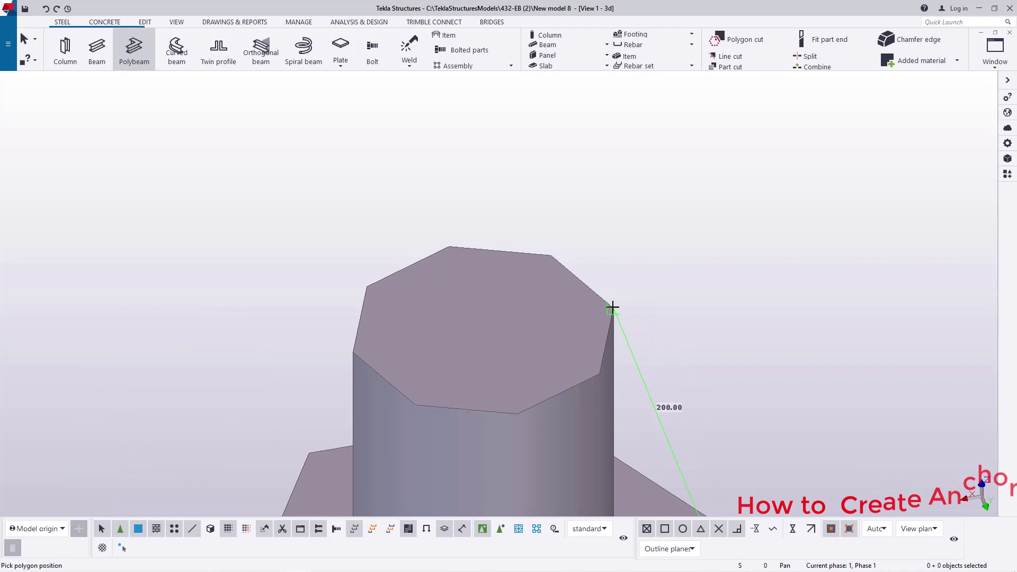
# - Add the remaining rod-top corners and finish the closed green polybeam frame
pyautogui.click(612, 307)
pyautogui.click(551, 255)
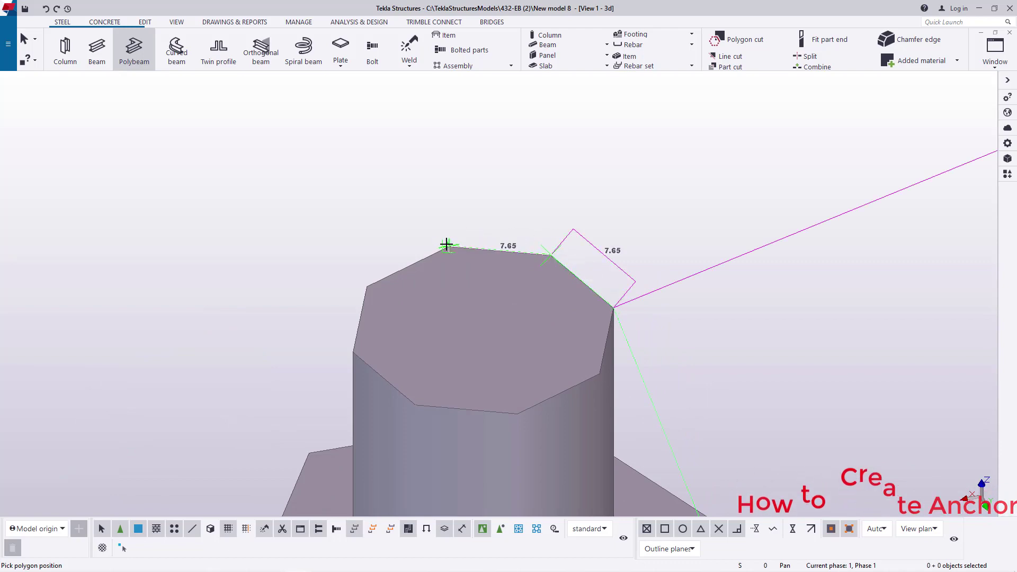
pyautogui.click(446, 245)
pyautogui.scroll(-5, 631, 245)
pyautogui.scroll(3, 492, 266)
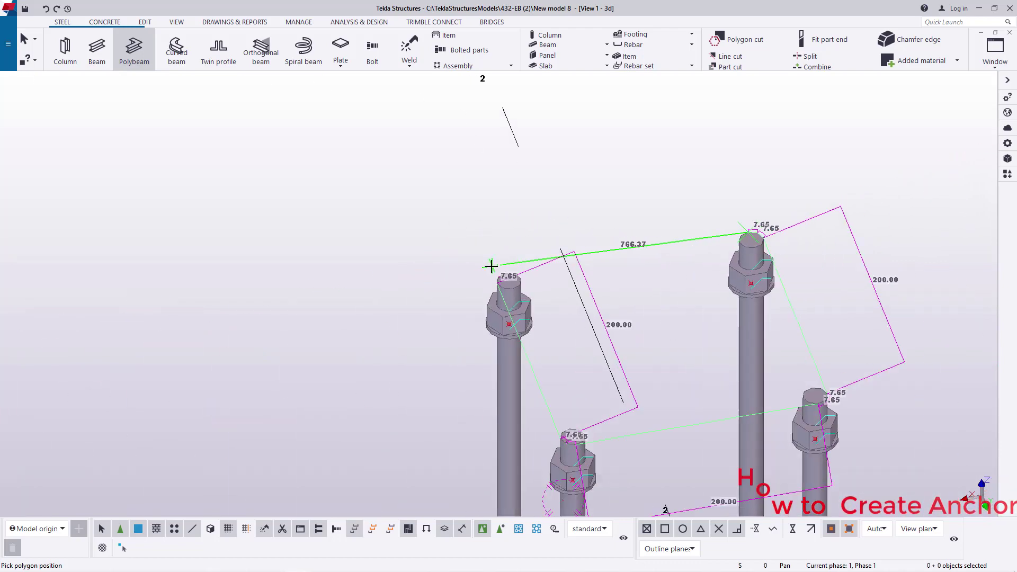
pyautogui.scroll(8, 513, 270)
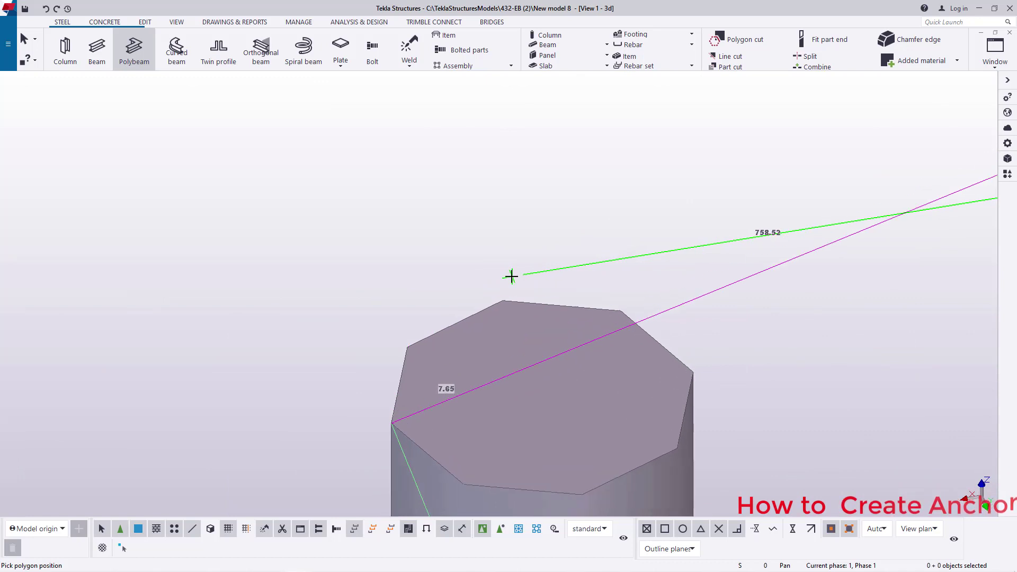
pyautogui.scroll(2, 508, 281)
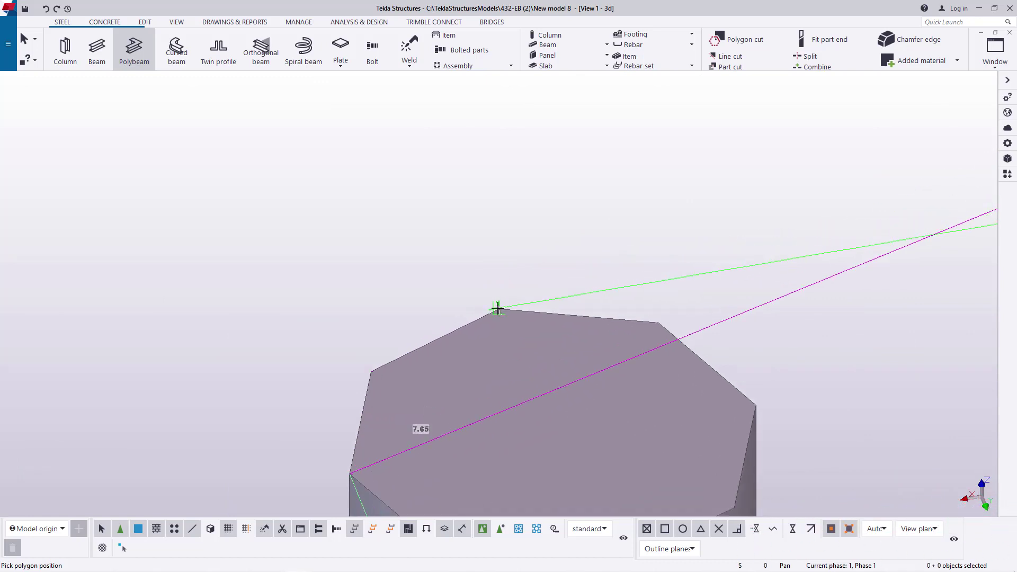
pyautogui.click(497, 308)
pyautogui.middleClick(497, 308)
pyautogui.scroll(-10, 339, 249)
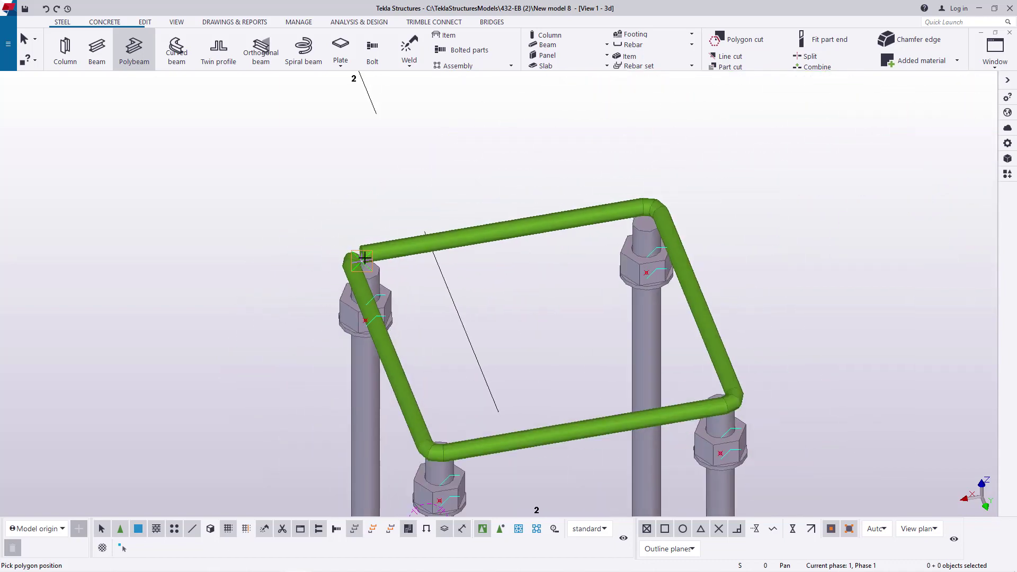
# - End the frame drawing command and rotate the view around the back-right bolt
pyautogui.press('Escape')
pyautogui.scroll(-3, 479, 221)
pyautogui.scroll(5, 513, 322)
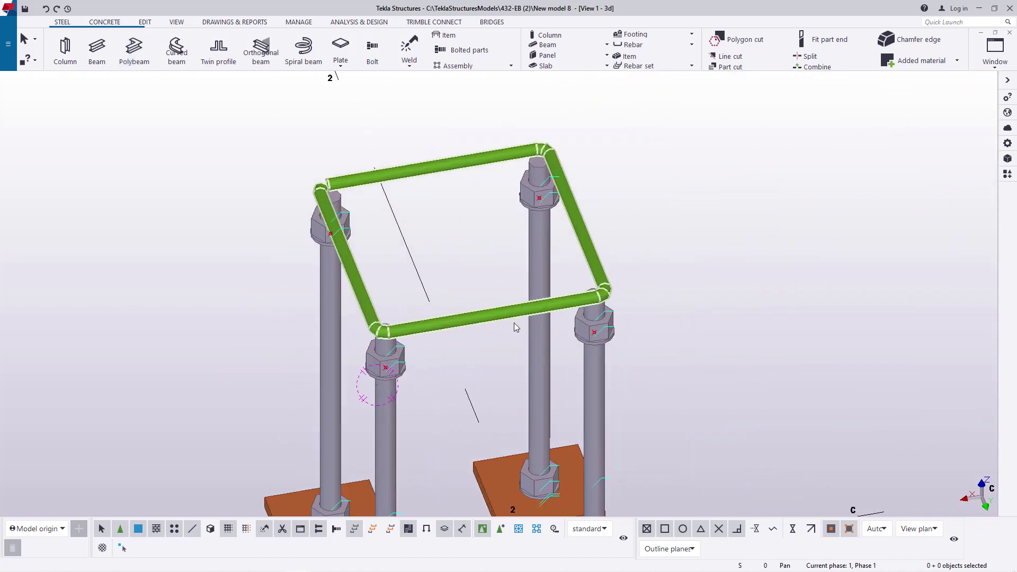
pyautogui.click(176, 21)
pyautogui.click(421, 59)
pyautogui.click(439, 78)
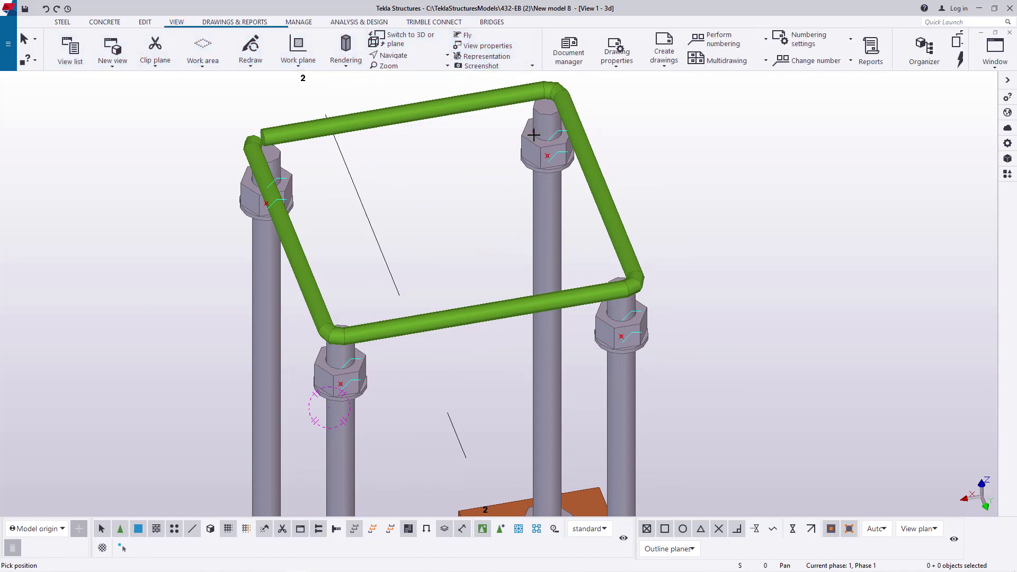
pyautogui.moveTo(535, 131)
pyautogui.mouseDown()
pyautogui.moveTo(701, 145)
pyautogui.moveTo(622, 129)
pyautogui.moveTo(599, 143)
pyautogui.mouseUp()
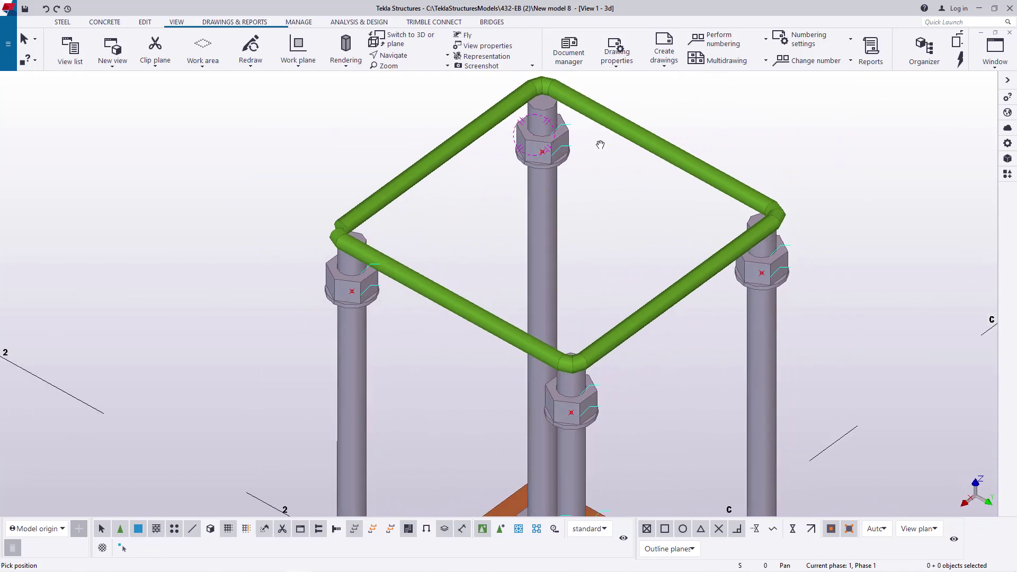
pyautogui.scroll(4, 362, 241)
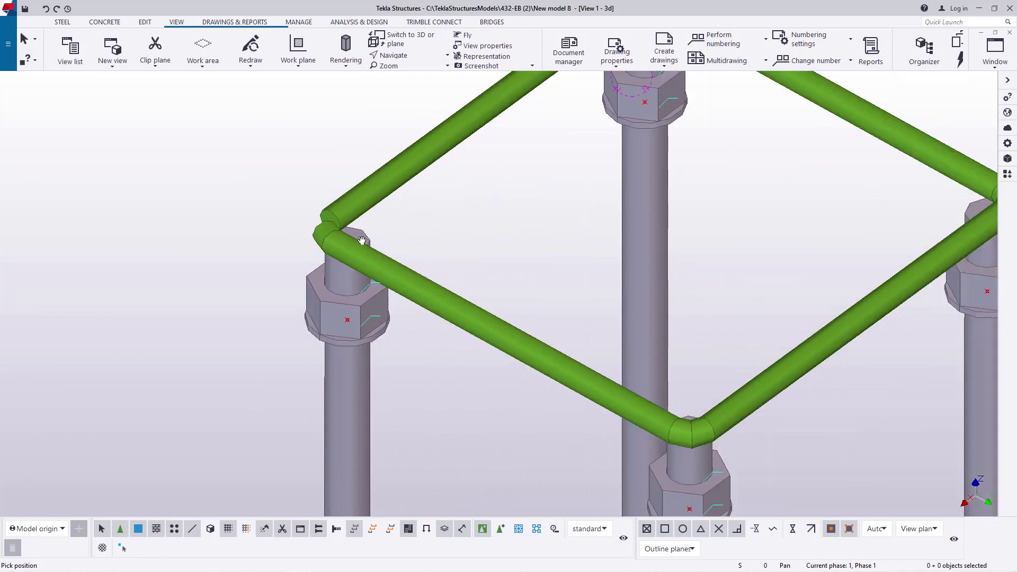
pyautogui.scroll(-5, 361, 241)
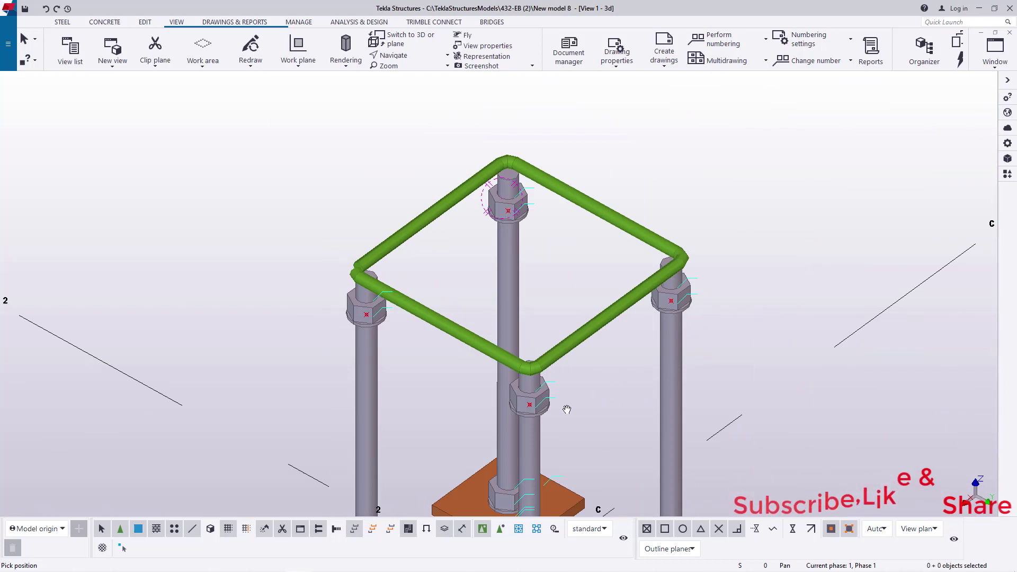
# - Interrupt the view rotation and select the green rod frame to show its properties
pyautogui.rightClick(716, 199)
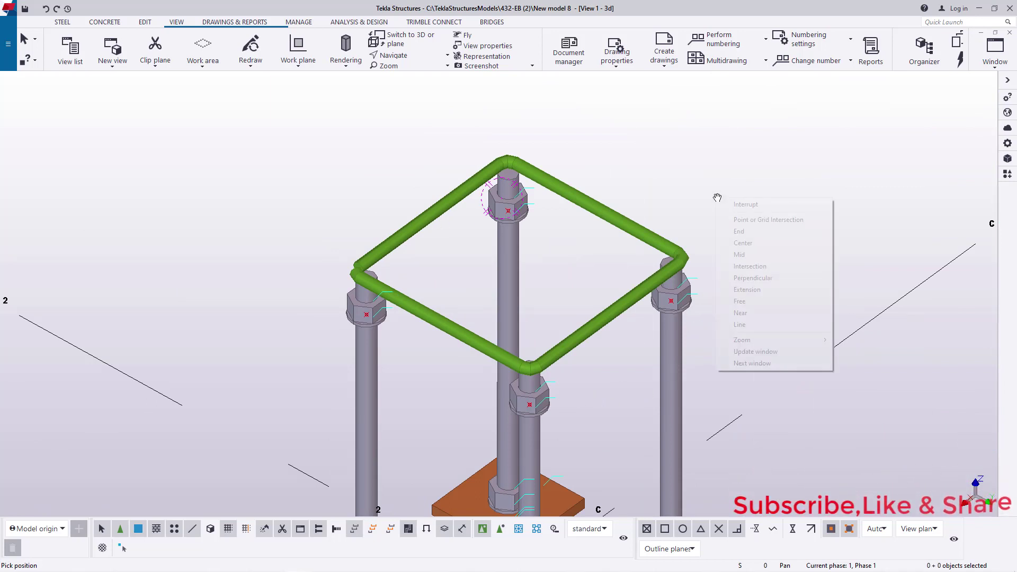
pyautogui.click(745, 205)
pyautogui.scroll(2, 686, 272)
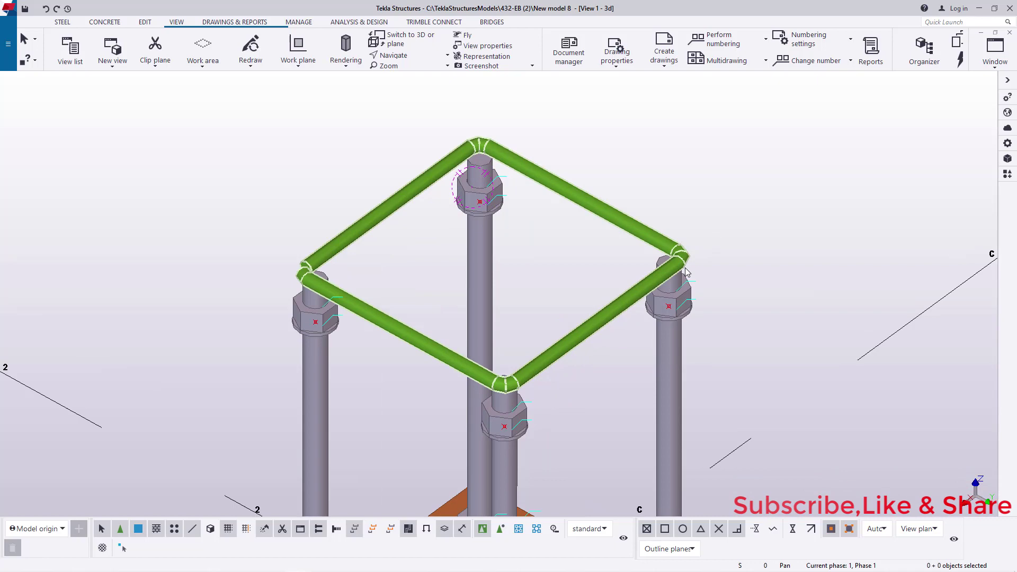
pyautogui.scroll(2, 686, 272)
pyautogui.click(603, 203)
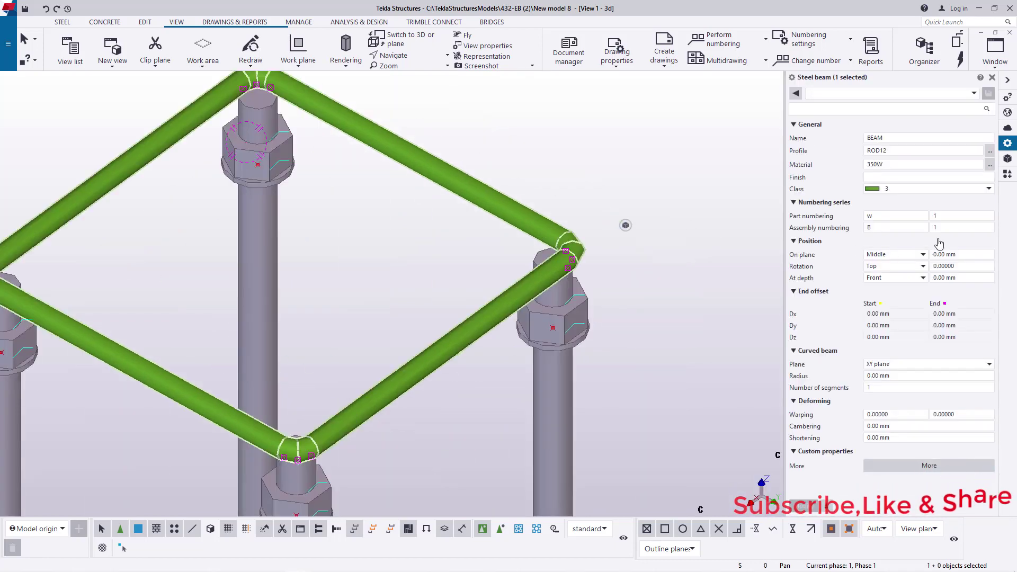
# - Set the frame's At depth position to Behind and apply it with Modify
pyautogui.click(921, 280)
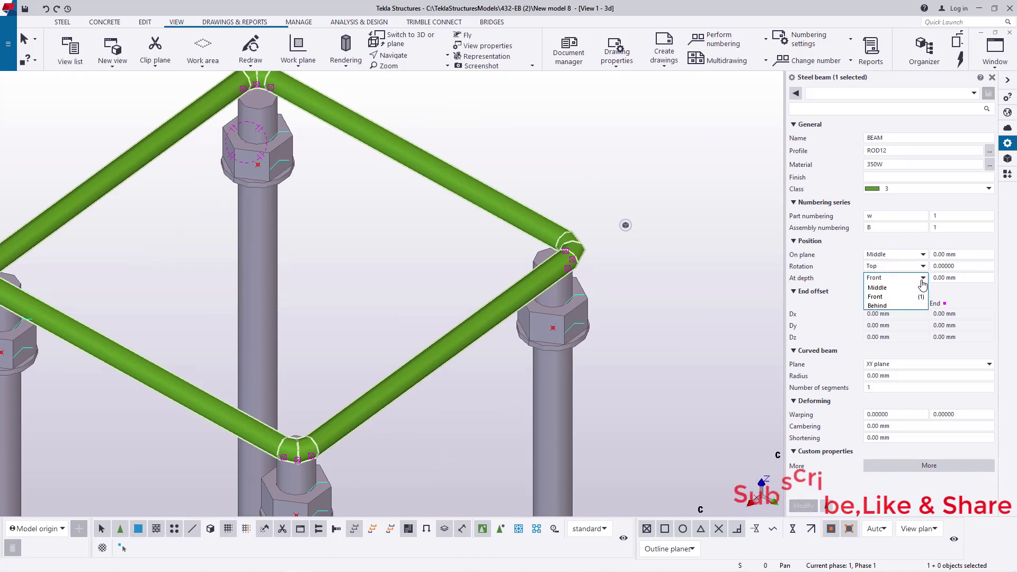
pyautogui.click(903, 298)
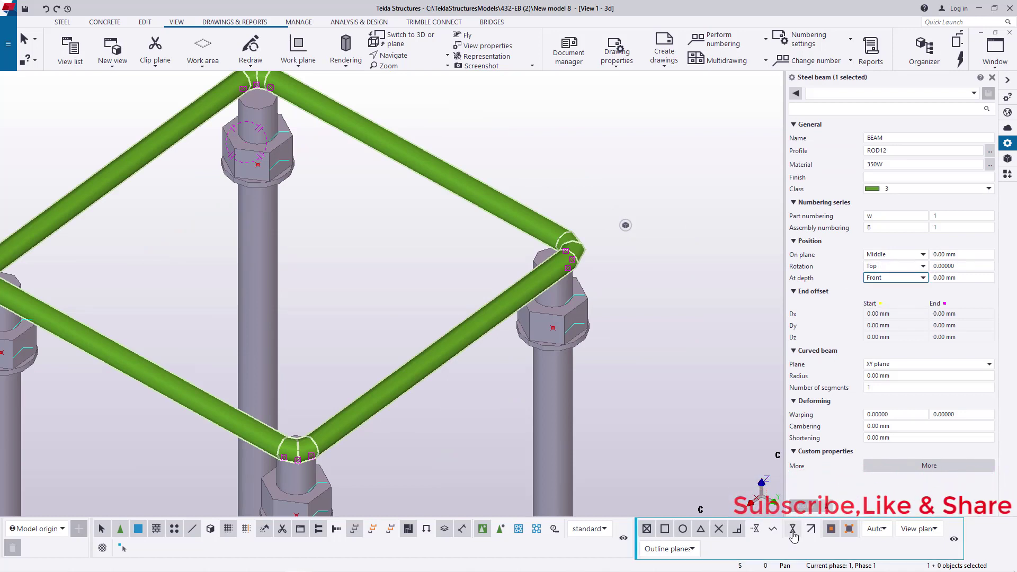
pyautogui.click(921, 277)
pyautogui.click(900, 310)
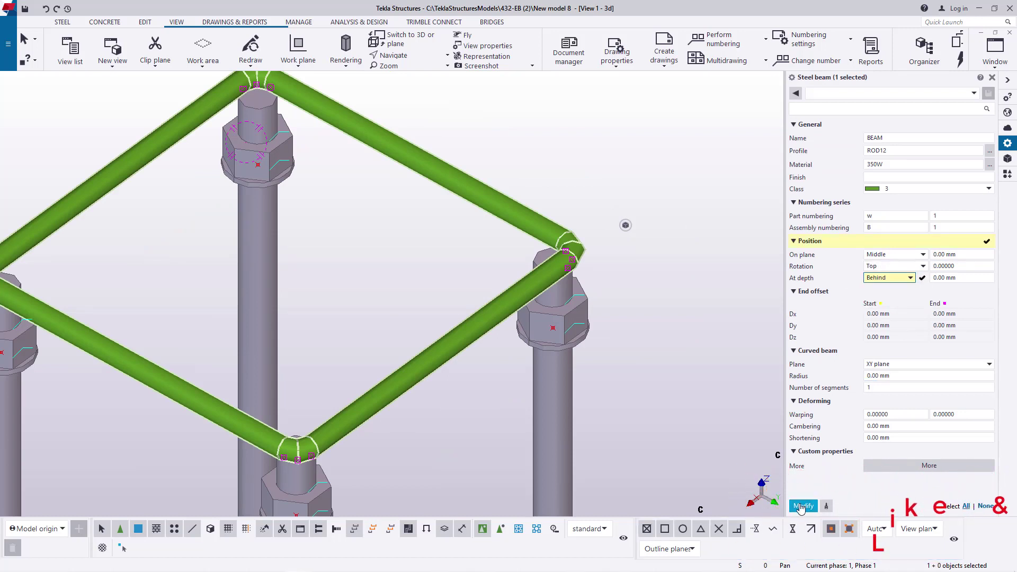
pyautogui.click(800, 506)
pyautogui.scroll(8, 587, 272)
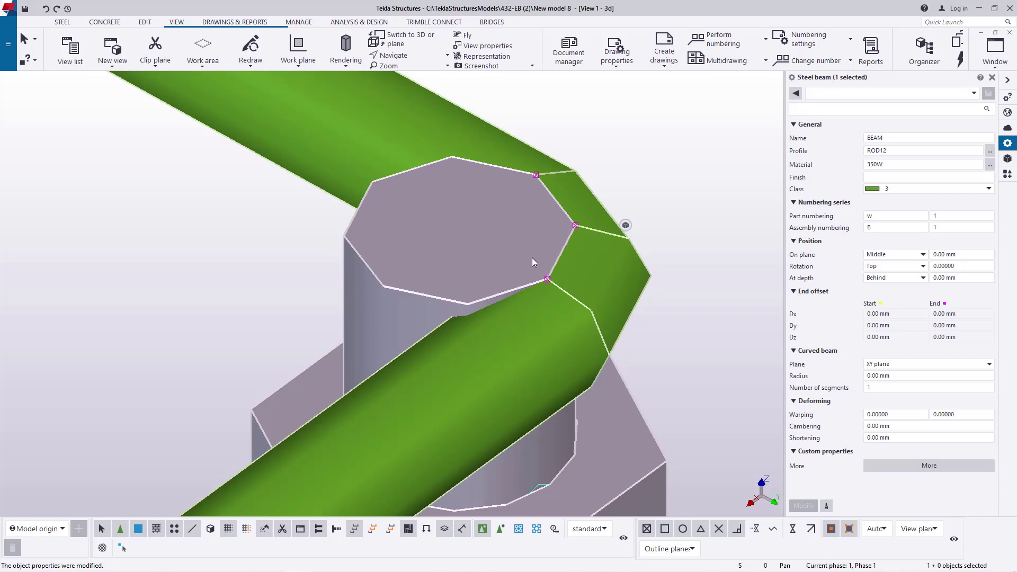
# - Set the frame's On plane position to Right and apply it with Modify
pyautogui.click(922, 254)
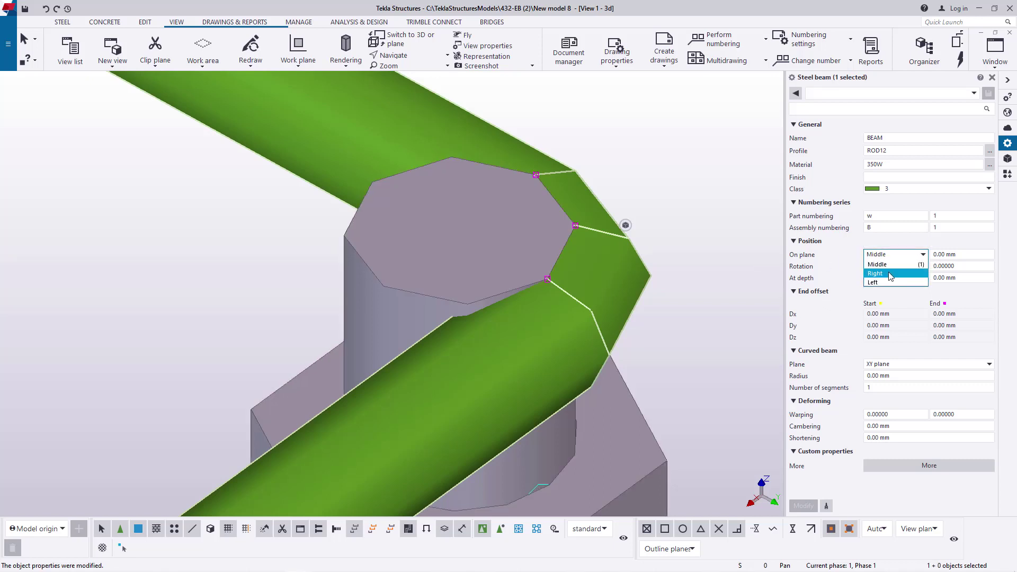
pyautogui.click(890, 273)
pyautogui.click(803, 506)
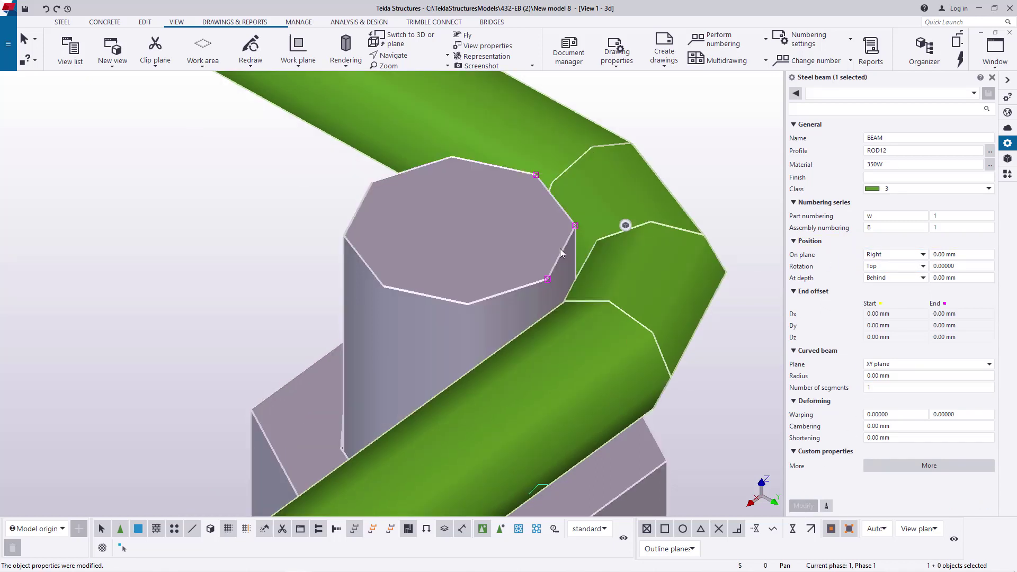
pyautogui.scroll(-5, 561, 249)
pyautogui.scroll(2, 207, 269)
pyautogui.scroll(-2, 261, 302)
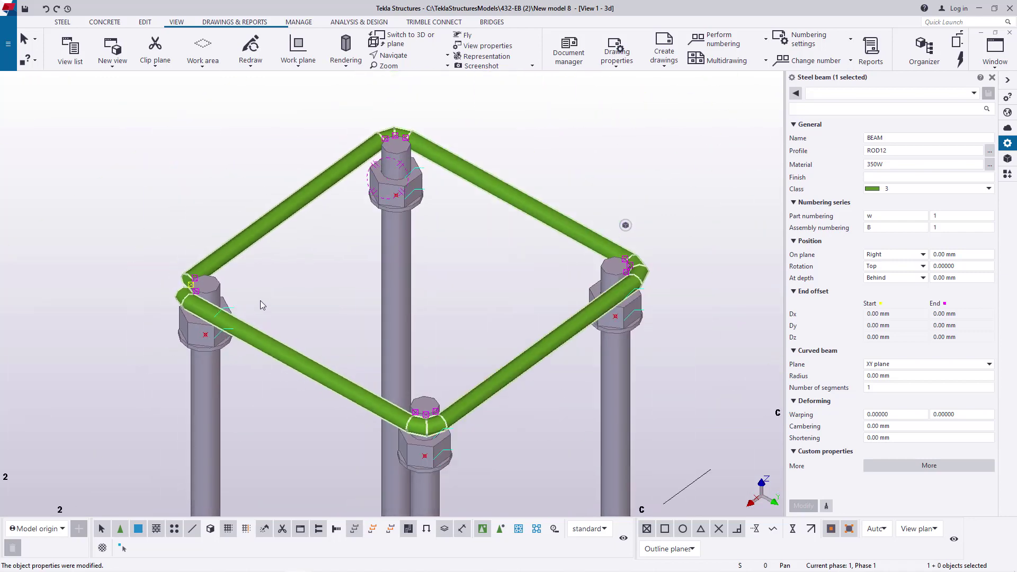
pyautogui.scroll(3, 398, 134)
pyautogui.scroll(-5, 398, 134)
pyautogui.scroll(5, 556, 212)
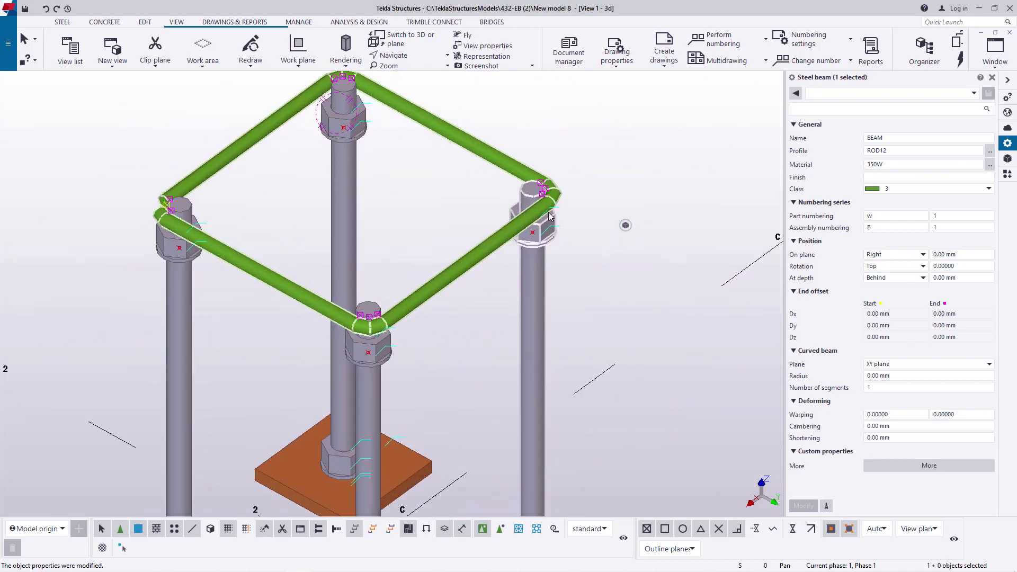
# - Rotate the model to a new viewing angle, then interrupt the rotation
pyautogui.click(408, 58)
pyautogui.click(392, 79)
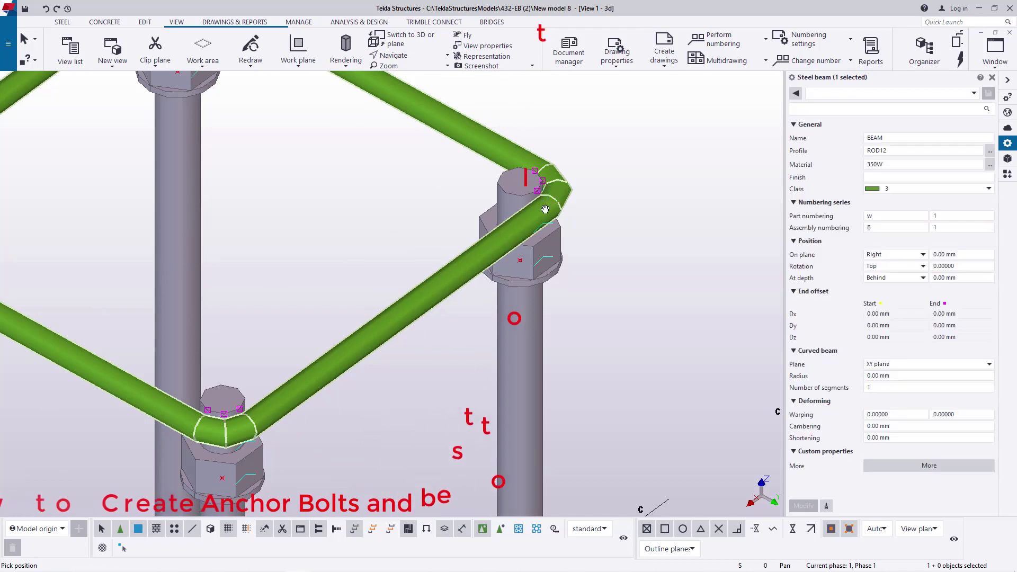
pyautogui.moveTo(609, 222); pyautogui.dragTo(402, 232)
pyautogui.scroll(-4, 672, 224)
pyautogui.rightClick(509, 131)
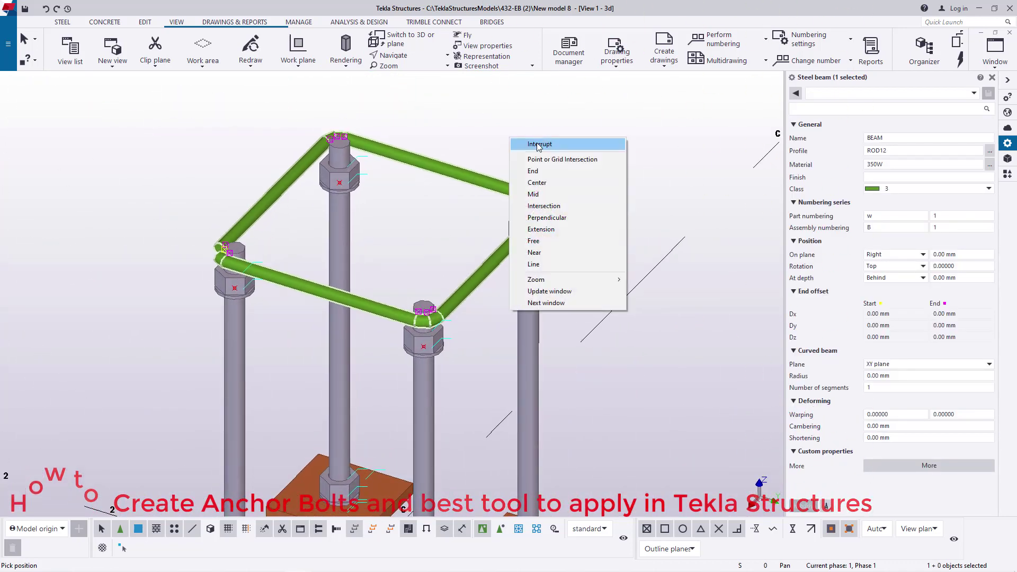
pyautogui.click(524, 134)
pyautogui.scroll(4, 437, 186)
# - Check the ROD12 profile, zoom out and close the steel beam properties
pyautogui.click(891, 150)
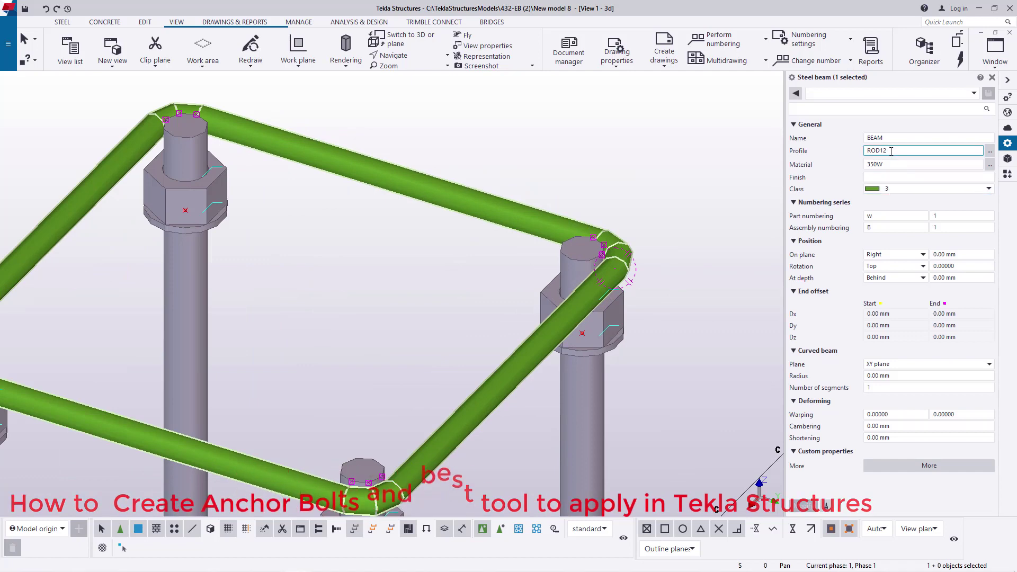
pyautogui.scroll(-2, 544, 244)
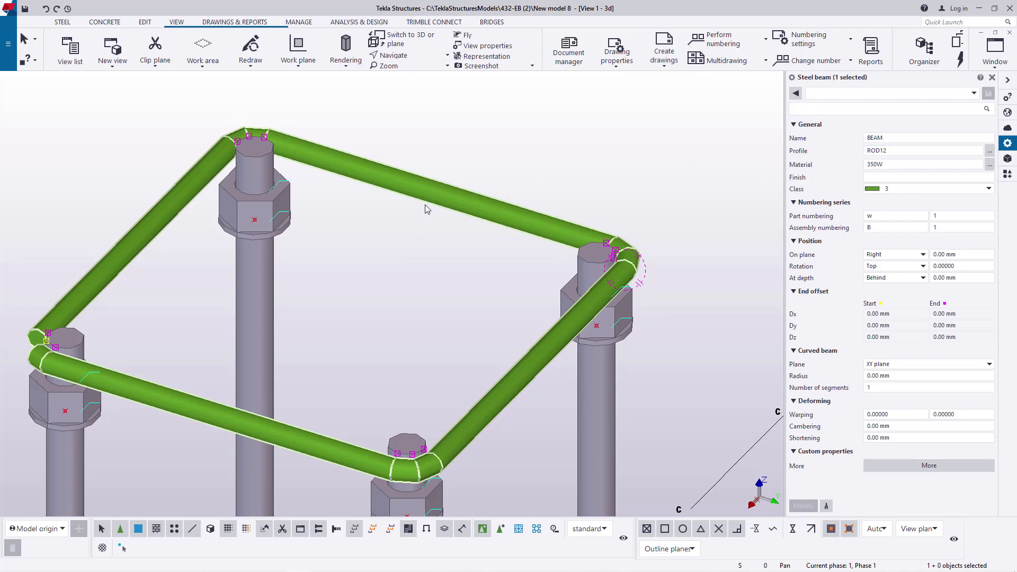
pyautogui.scroll(-3, 429, 199)
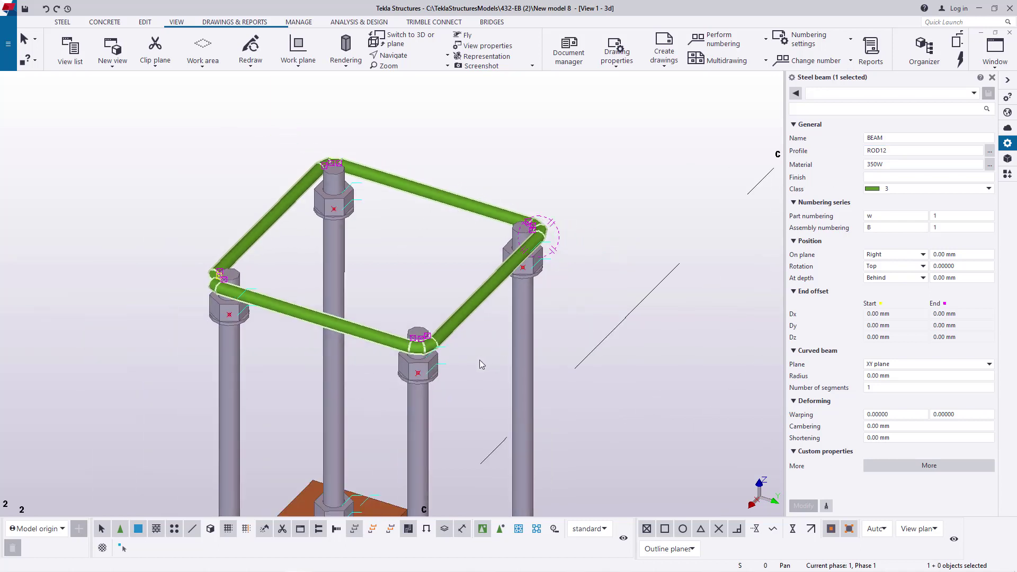
pyautogui.scroll(-3, 439, 206)
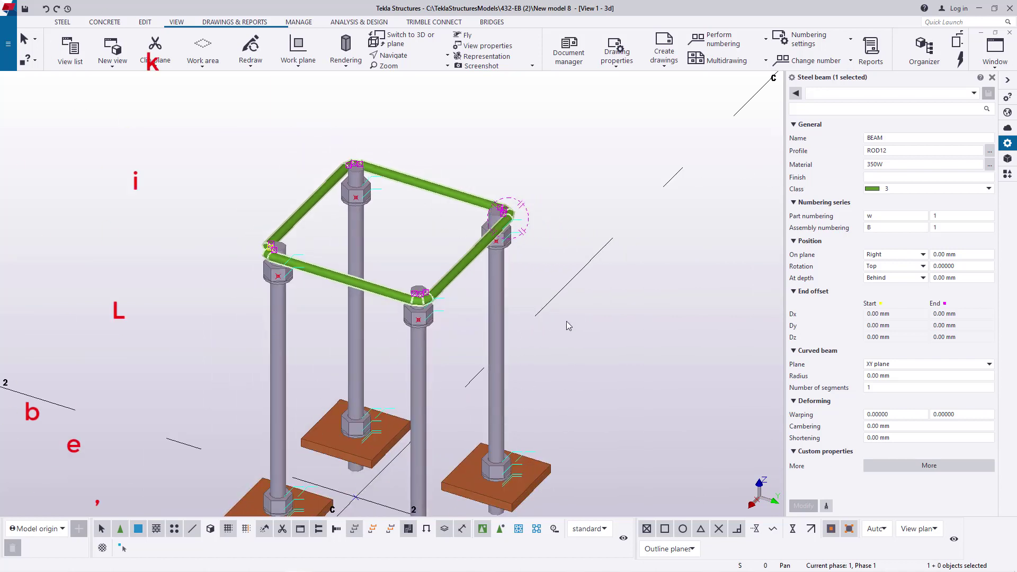
pyautogui.click(991, 77)
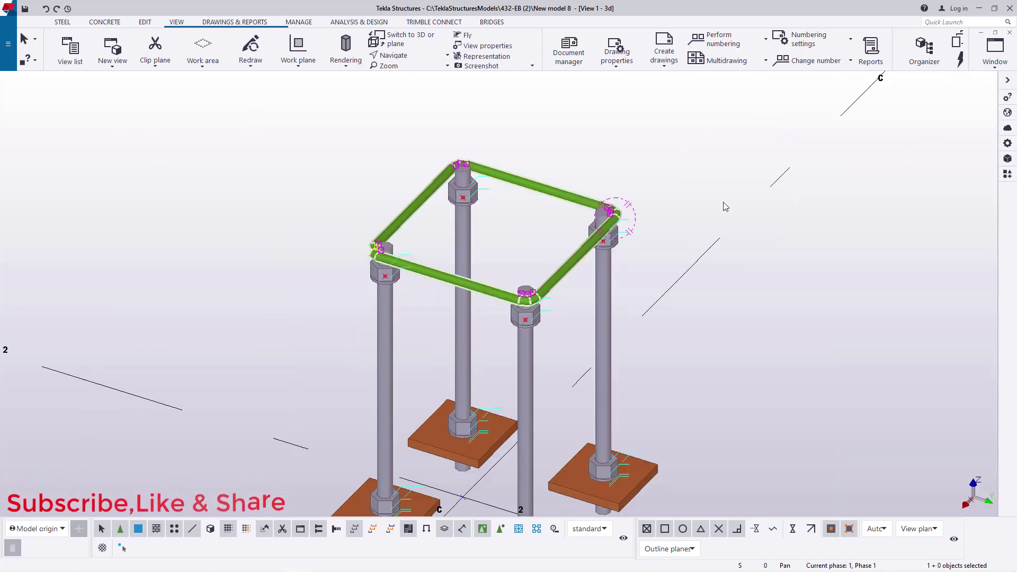
pyautogui.scroll(2, 567, 269)
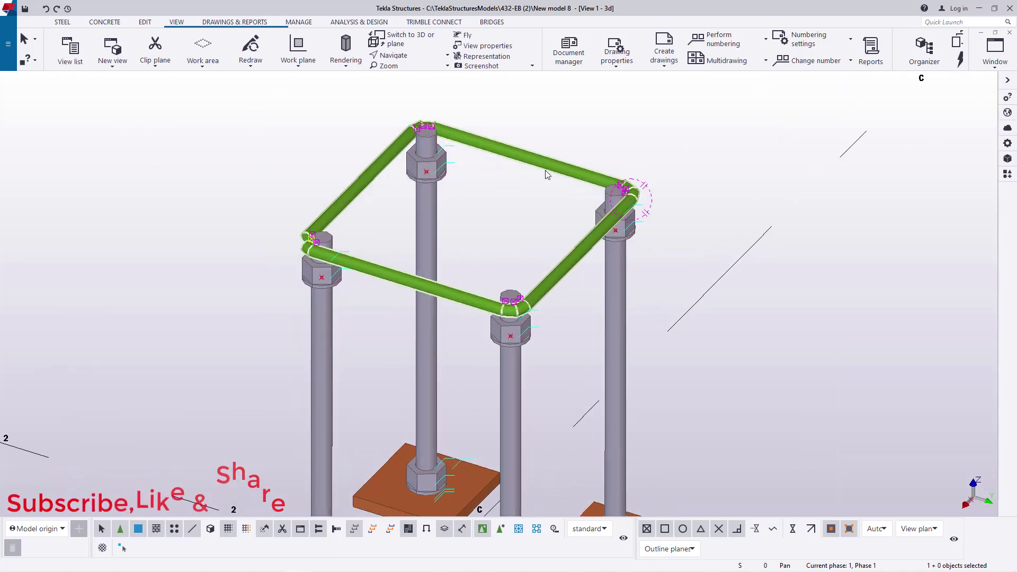
# - Move the green ROD12 frame 100 downward with Move special > Linear (dZ -100)
pyautogui.rightClick(728, 126)
pyautogui.moveTo(779, 200)
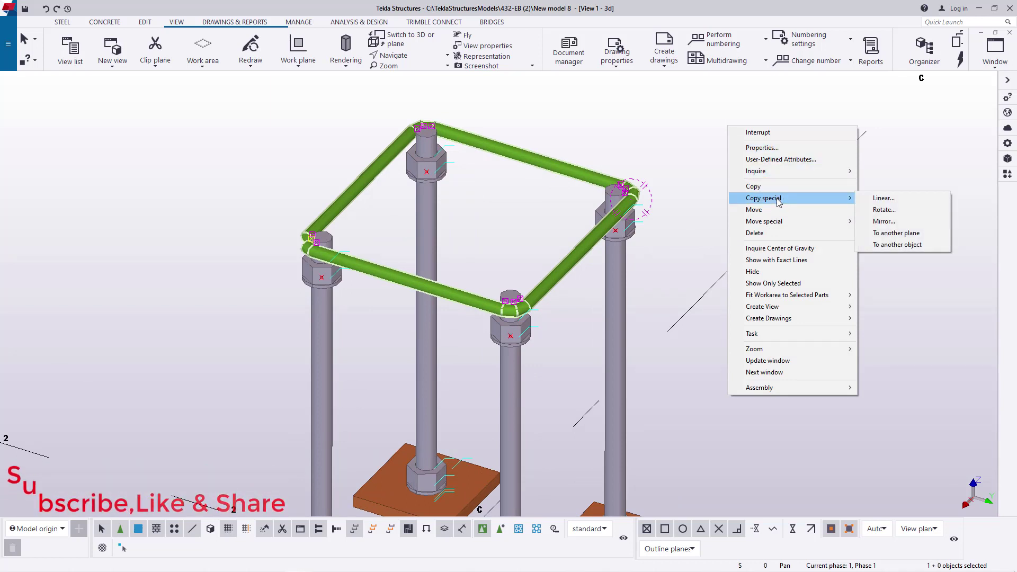
pyautogui.moveTo(771, 226)
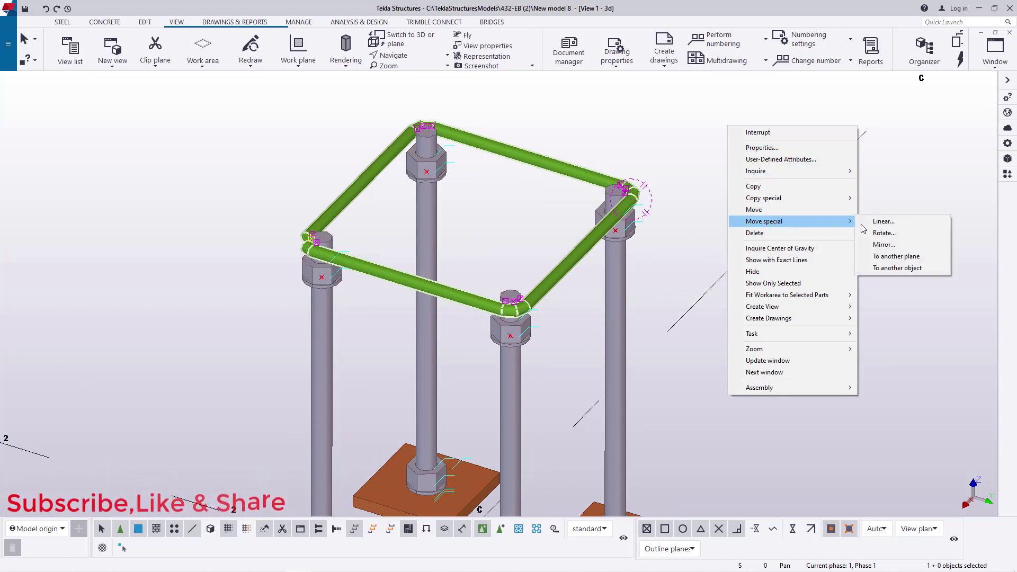
pyautogui.click(881, 221)
pyautogui.press('Tab')
pyautogui.press('Tab')
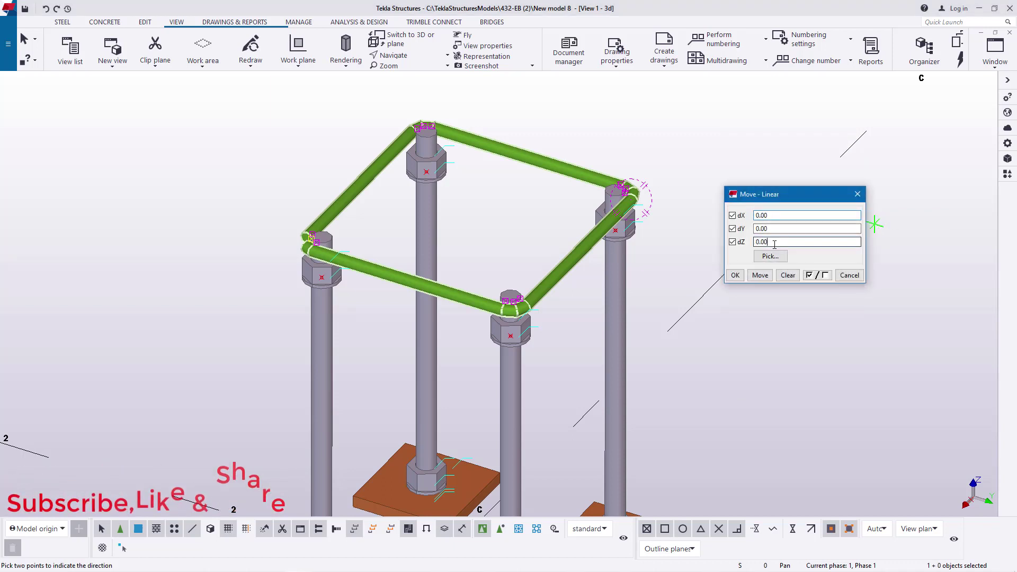
pyautogui.write('100')
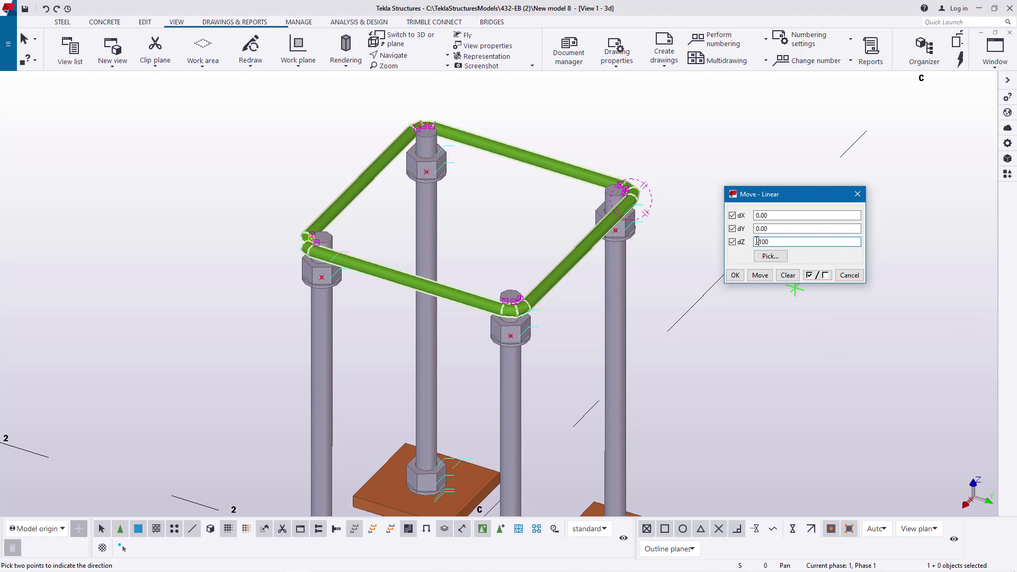
pyautogui.click(759, 275)
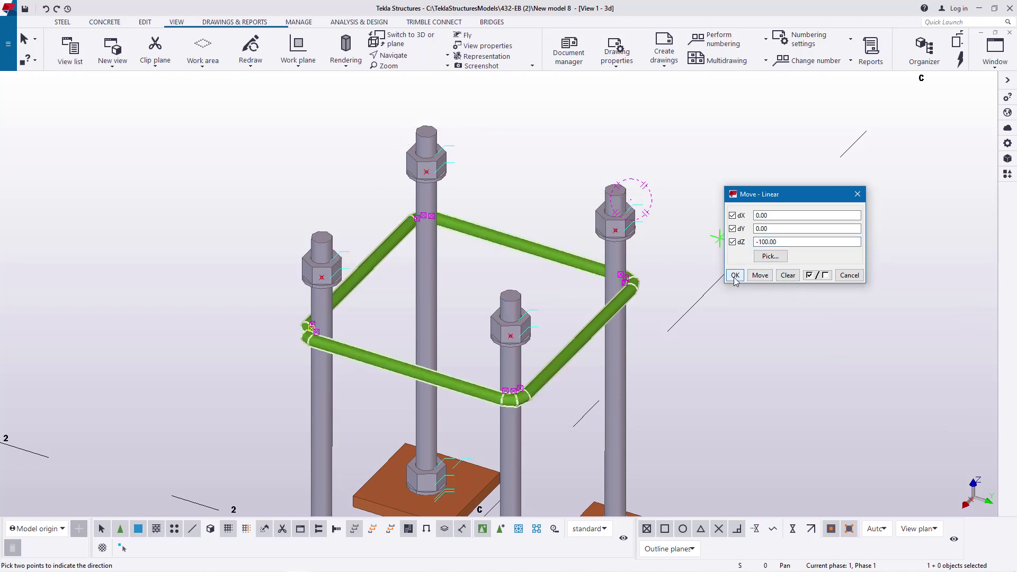
pyautogui.click(735, 275)
pyautogui.rightClick(659, 154)
pyautogui.click(675, 157)
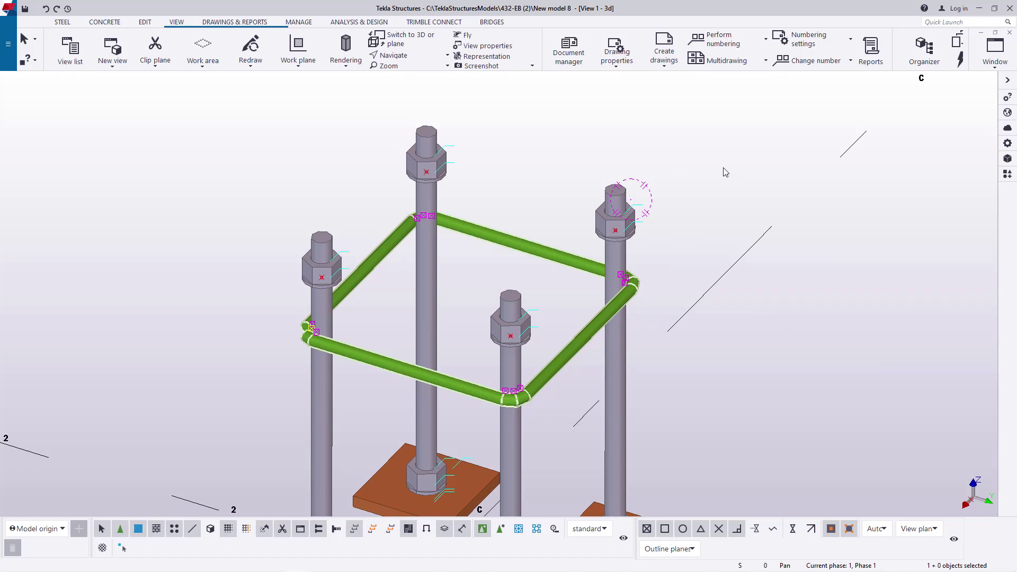
# - Copy the ROD12 frame once with Copy special > Linear, dZ -150, below the first
pyautogui.rightClick(706, 143)
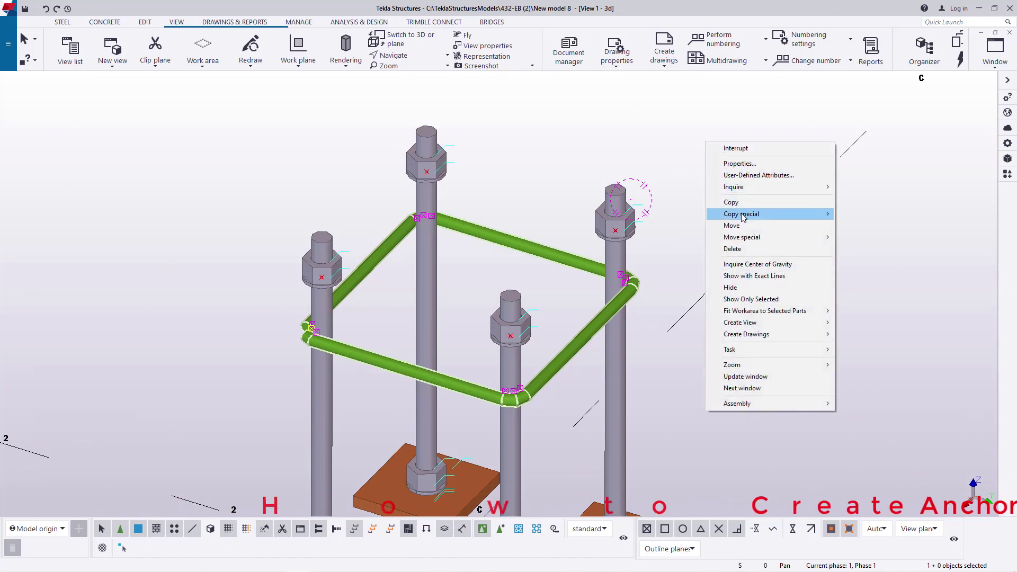
pyautogui.moveTo(794, 213)
pyautogui.click(861, 213)
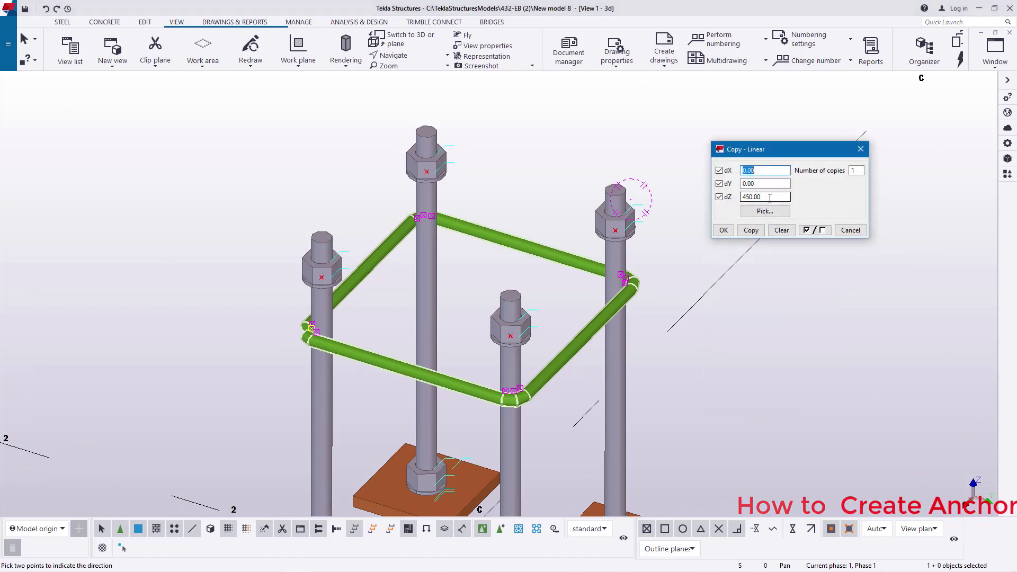
pyautogui.moveTo(770, 199); pyautogui.dragTo(731, 197)
pyautogui.write('200')
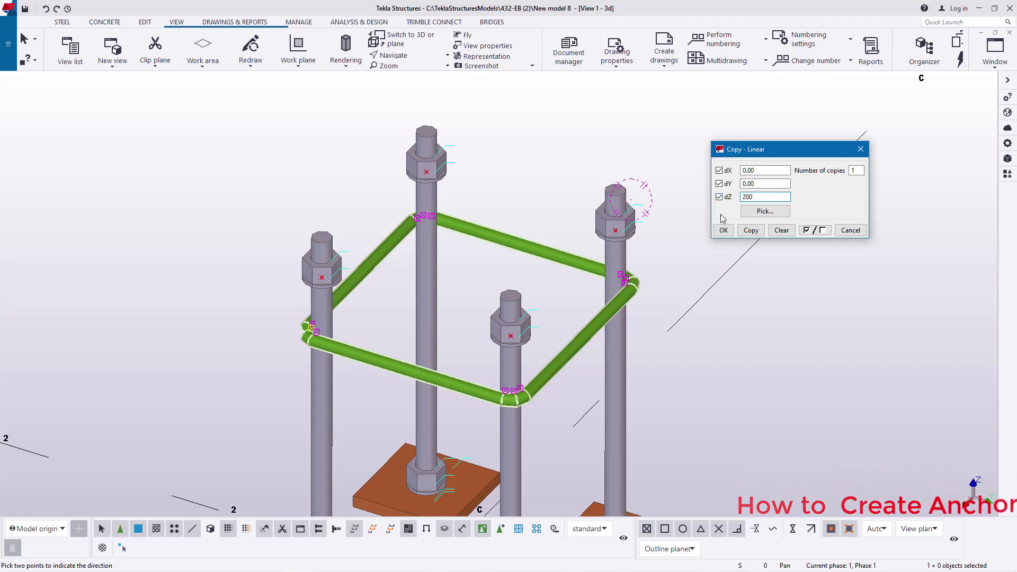
pyautogui.moveTo(754, 197); pyautogui.dragTo(737, 190)
pyautogui.press('End')
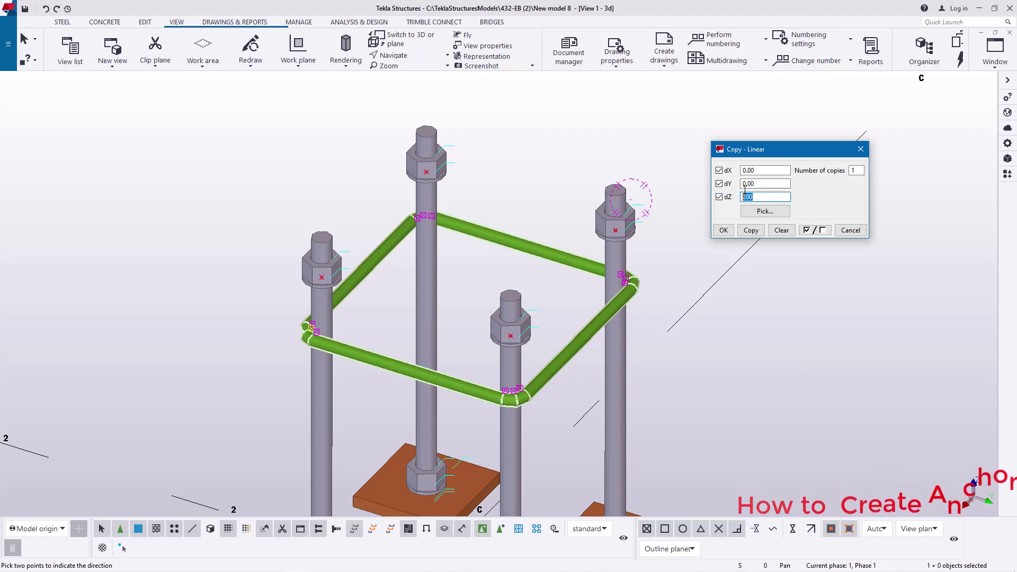
pyautogui.press('BackSpace')
pyautogui.press('BackSpace')
pyautogui.press('BackSpace')
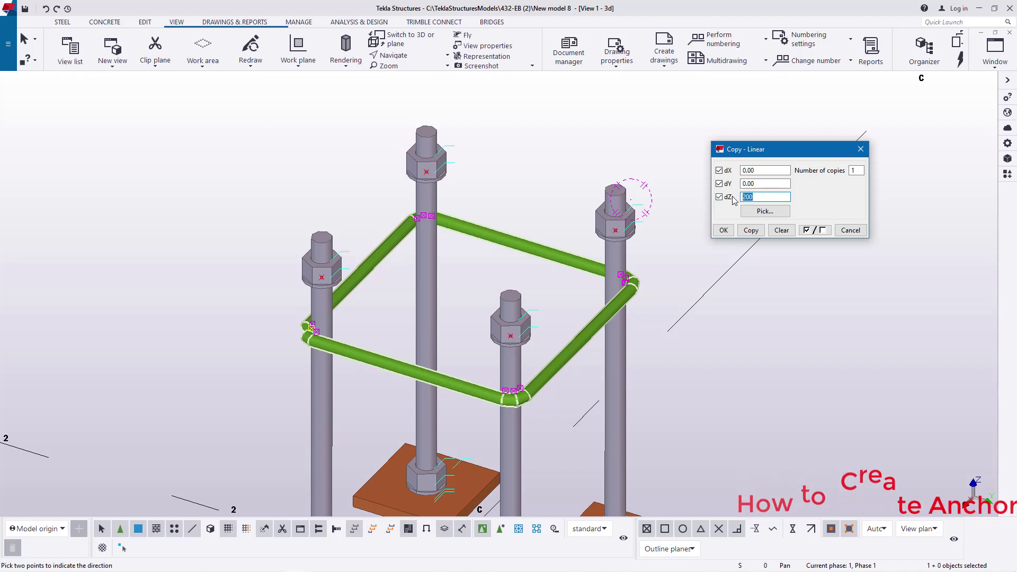
pyautogui.write('150.')
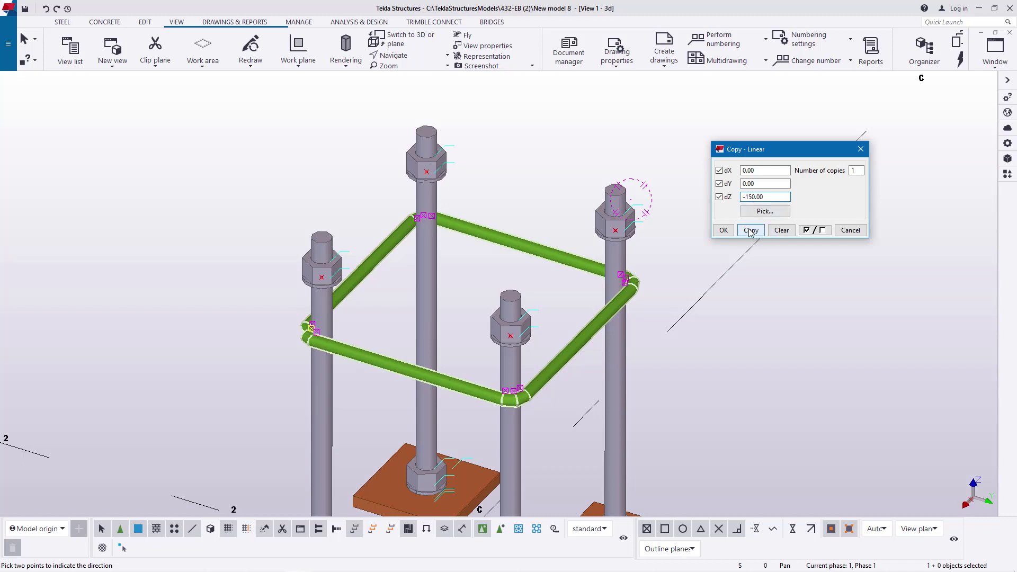
pyautogui.click(751, 230)
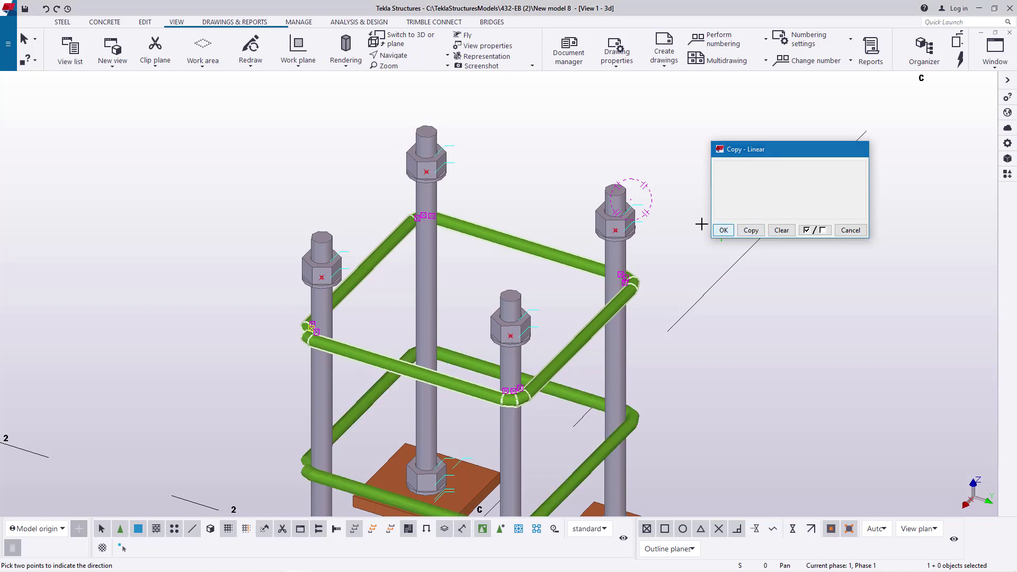
pyautogui.rightClick(675, 190)
pyautogui.click(689, 193)
pyautogui.scroll(-4, 537, 211)
pyautogui.click(774, 298)
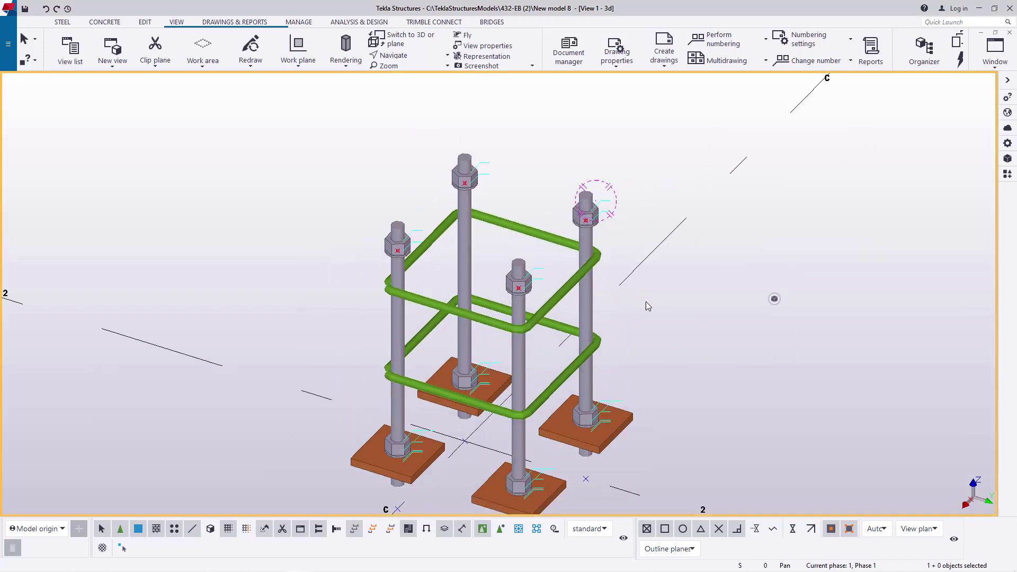
pyautogui.scroll(3, 648, 305)
pyautogui.scroll(-1, 612, 314)
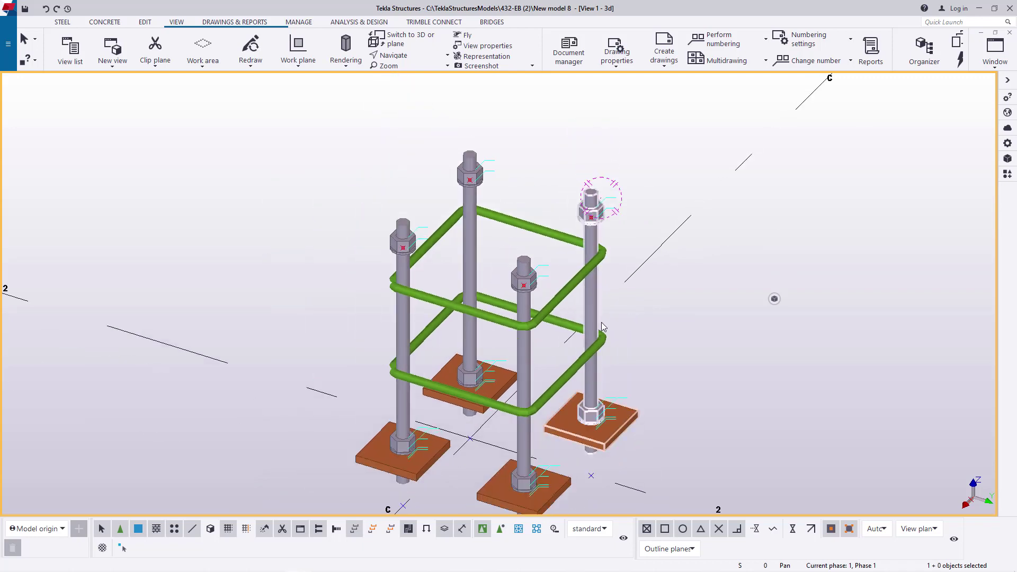
pyautogui.scroll(1, 611, 314)
pyautogui.click(407, 56)
pyautogui.click(412, 72)
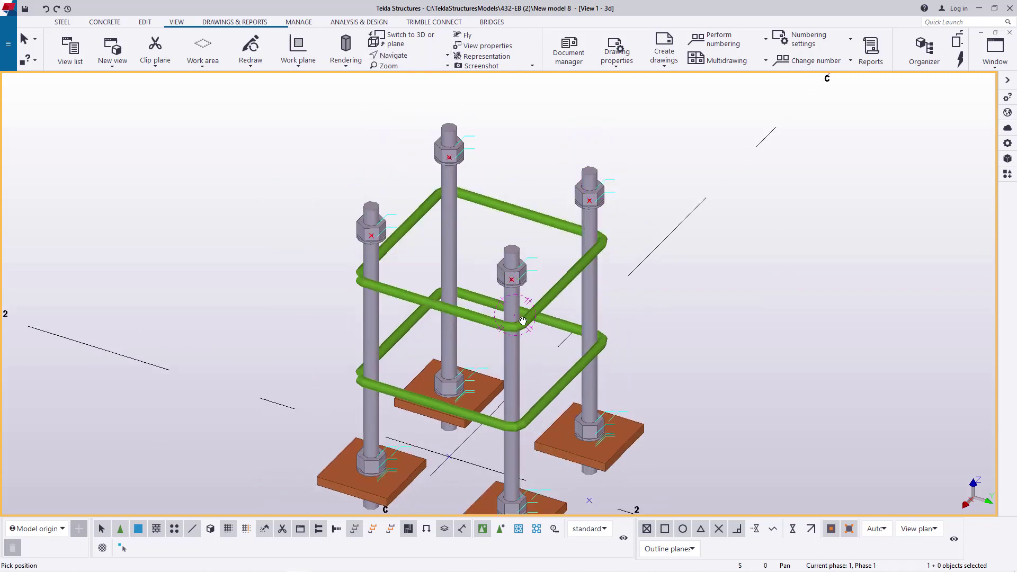
pyautogui.scroll(5, 522, 321)
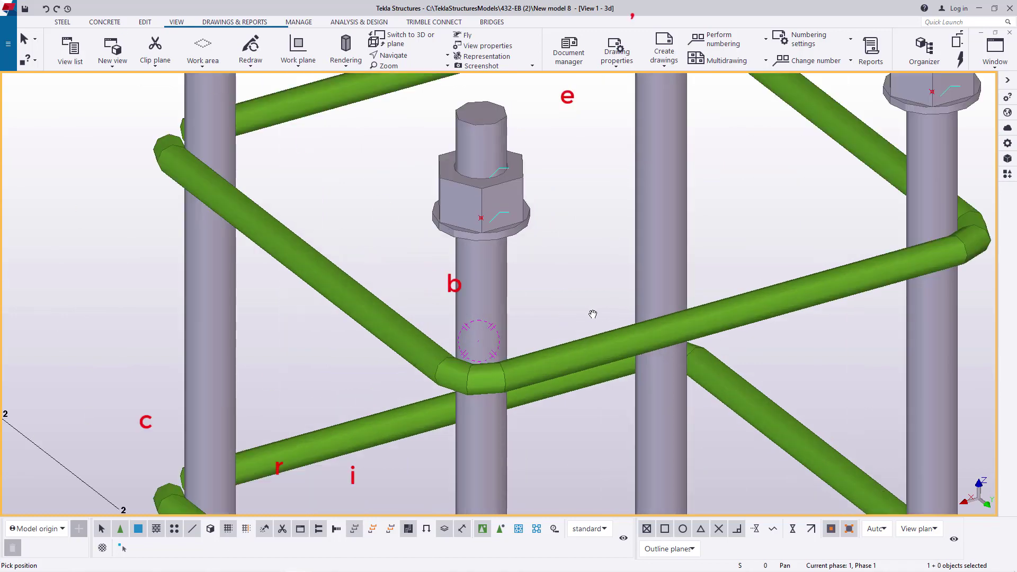
pyautogui.scroll(-5, 592, 314)
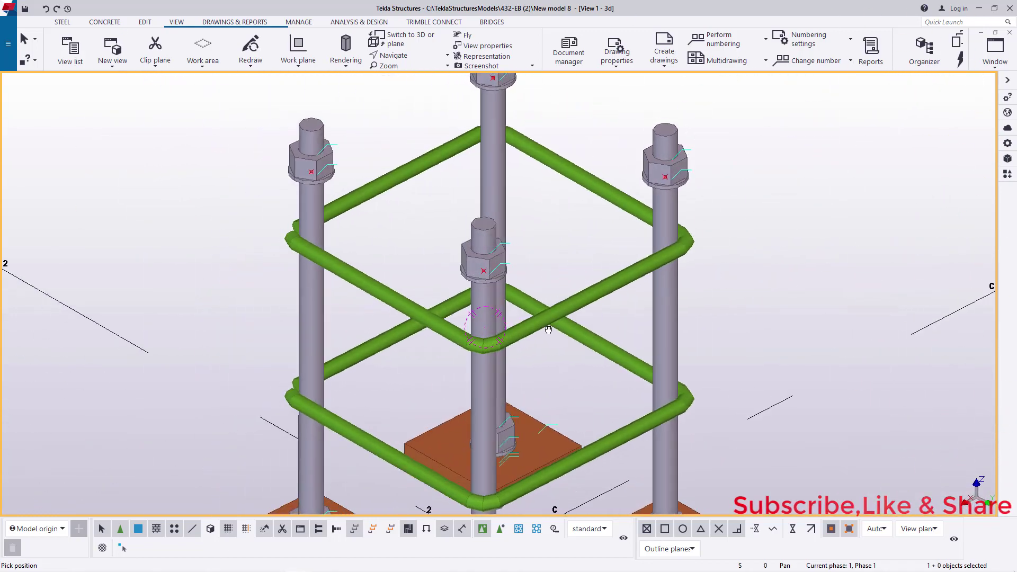
pyautogui.scroll(-5, 548, 330)
pyautogui.keyDown('ctrl'); pyautogui.moveTo(548, 329); pyautogui.dragTo(552, 351, button='middle'); pyautogui.keyUp('ctrl')
pyautogui.scroll(5, 552, 351)
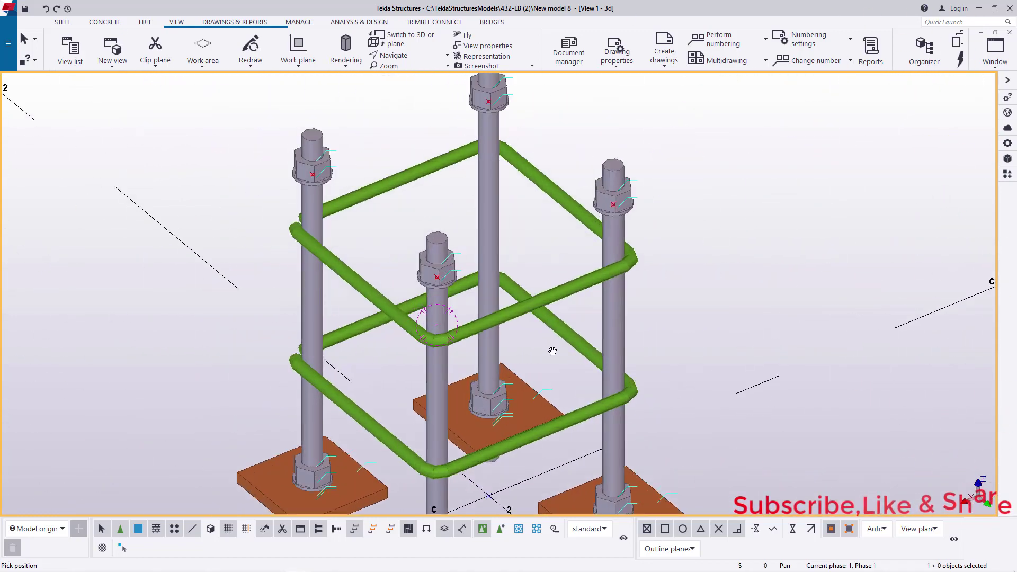
pyautogui.scroll(-5, 552, 351)
pyautogui.scroll(5, 552, 351)
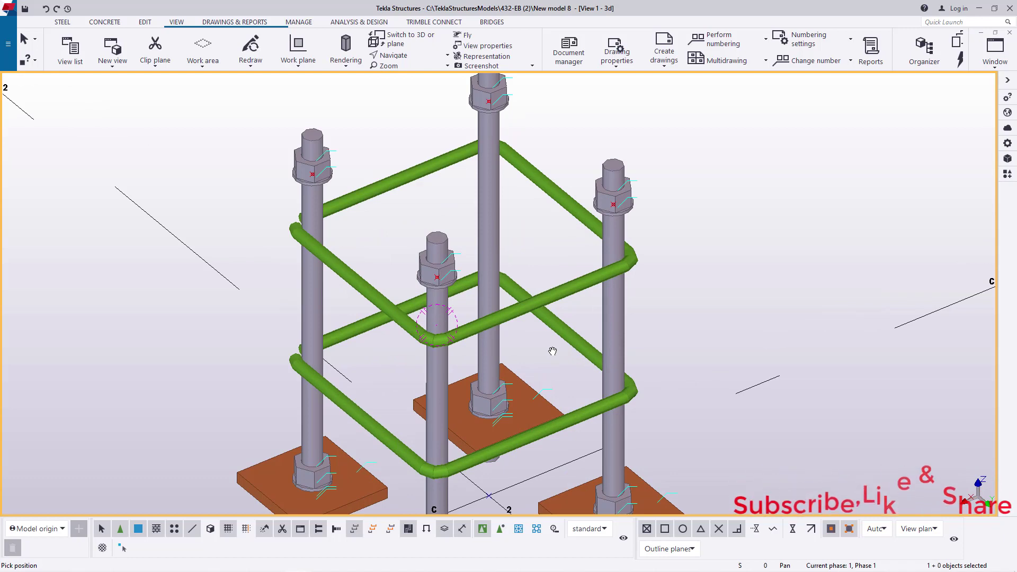
pyautogui.scroll(-5, 553, 359)
pyautogui.scroll(5, 295, 216)
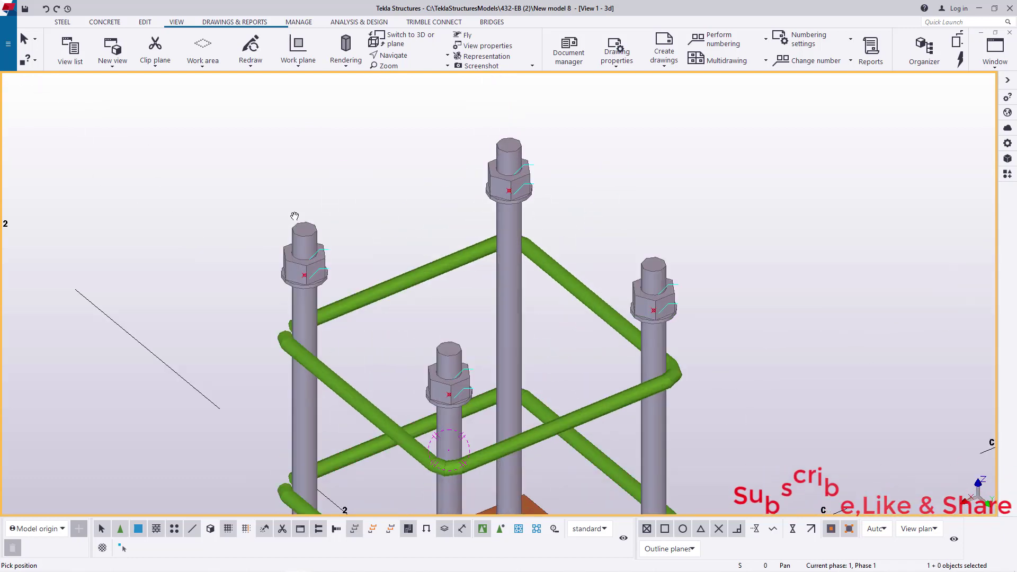
pyautogui.scroll(-5, 454, 267)
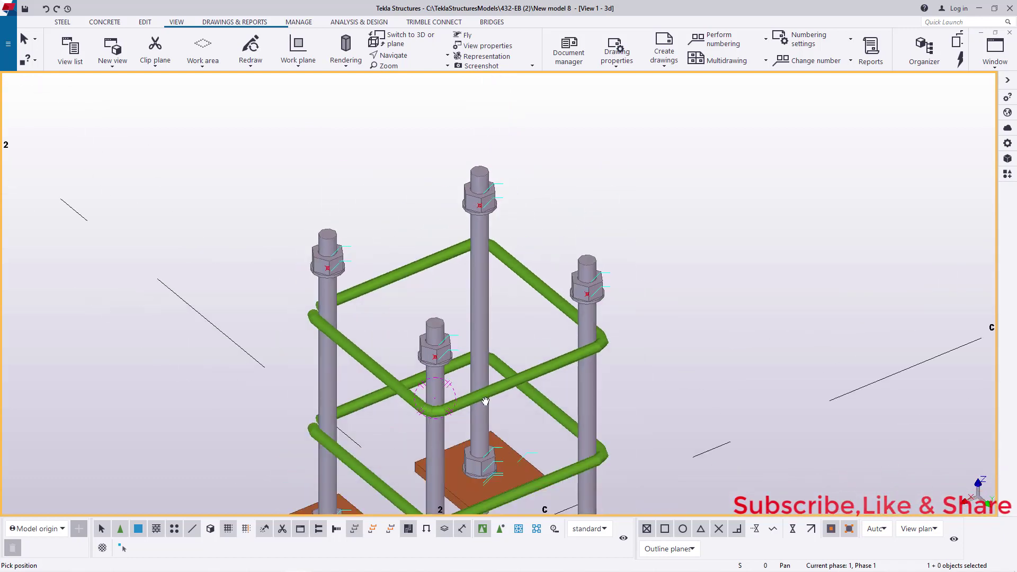
pyautogui.scroll(5, 509, 390)
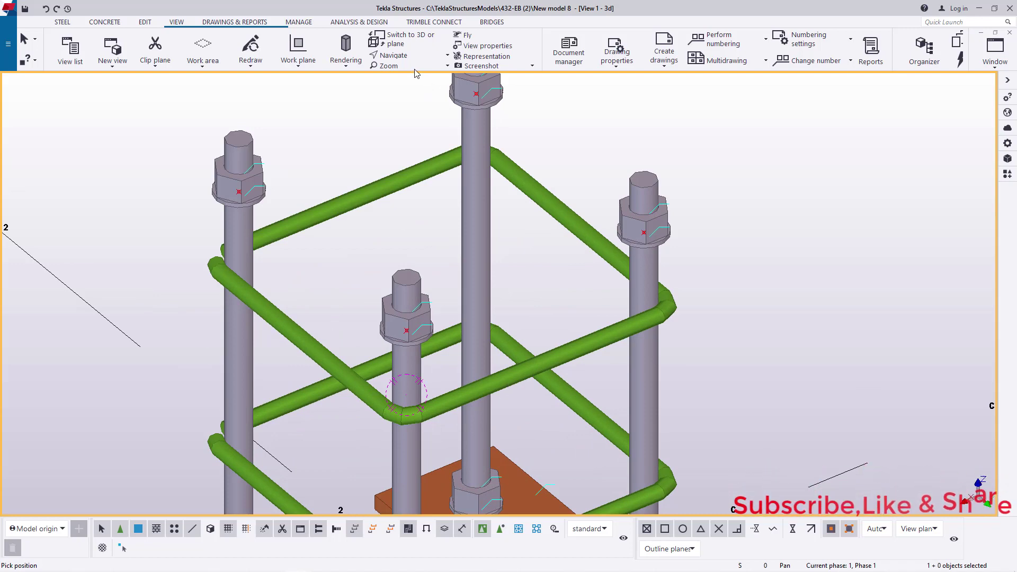
pyautogui.scroll(-5, 416, 74)
pyautogui.scroll(5, 412, 303)
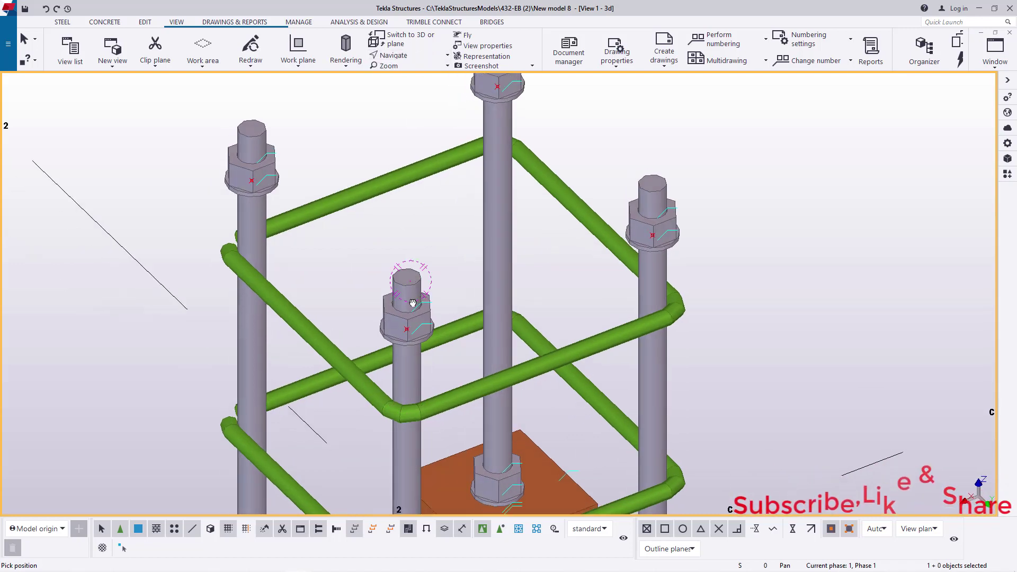
pyautogui.scroll(-5, 413, 303)
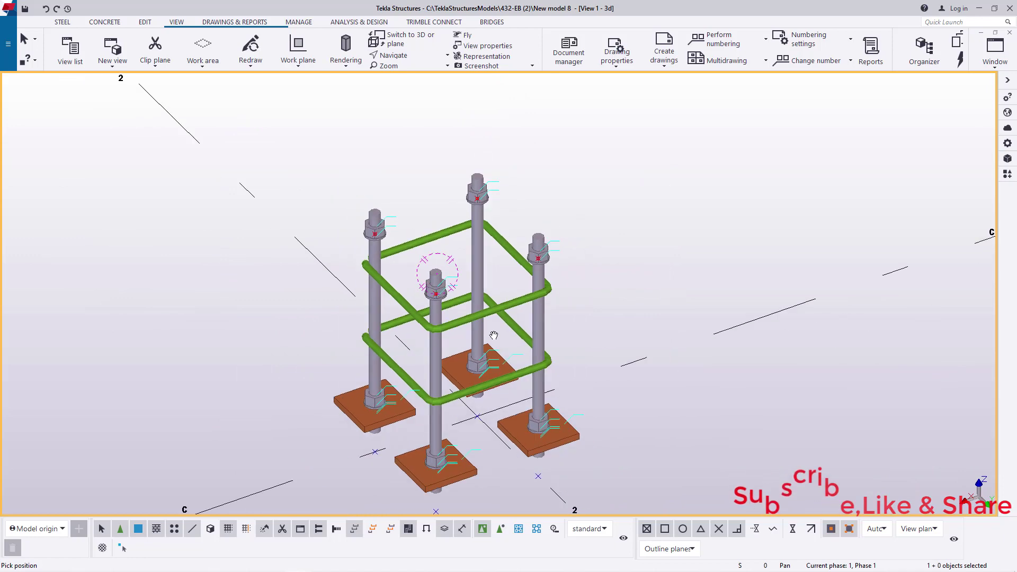
pyautogui.scroll(2, 506, 350)
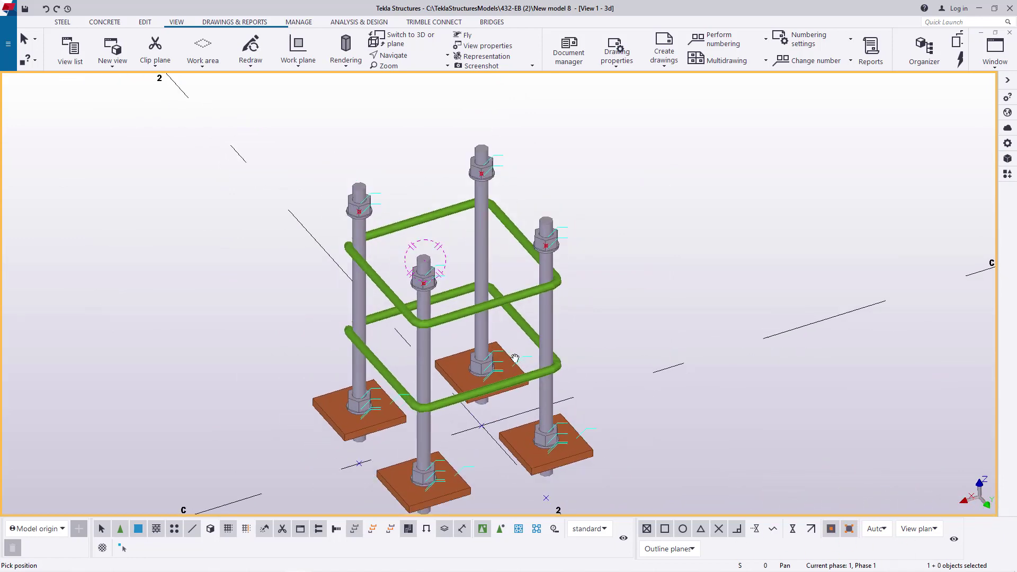
pyautogui.moveTo(515, 359); pyautogui.dragTo(529, 381)
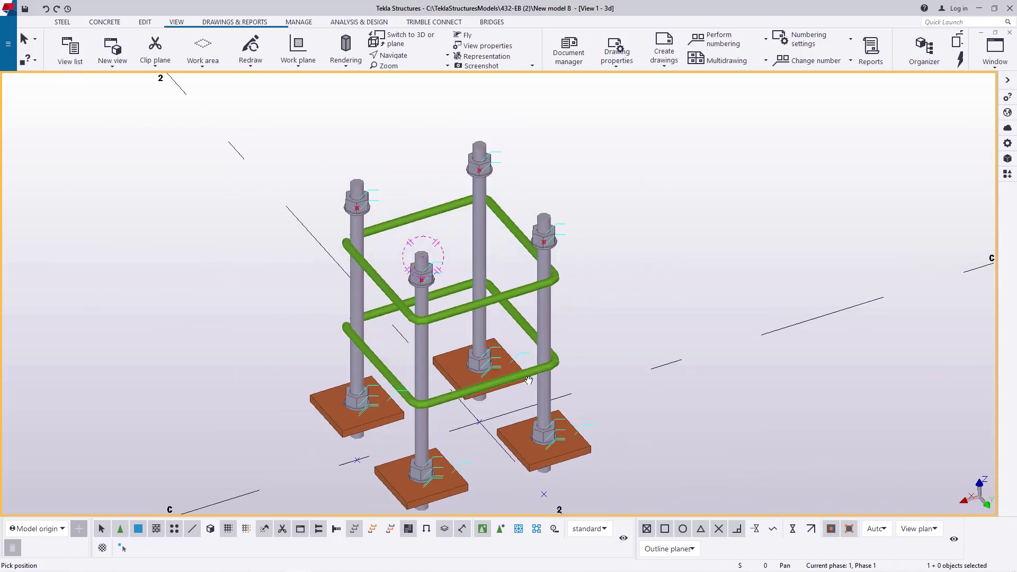
pyautogui.scroll(1, 528, 380)
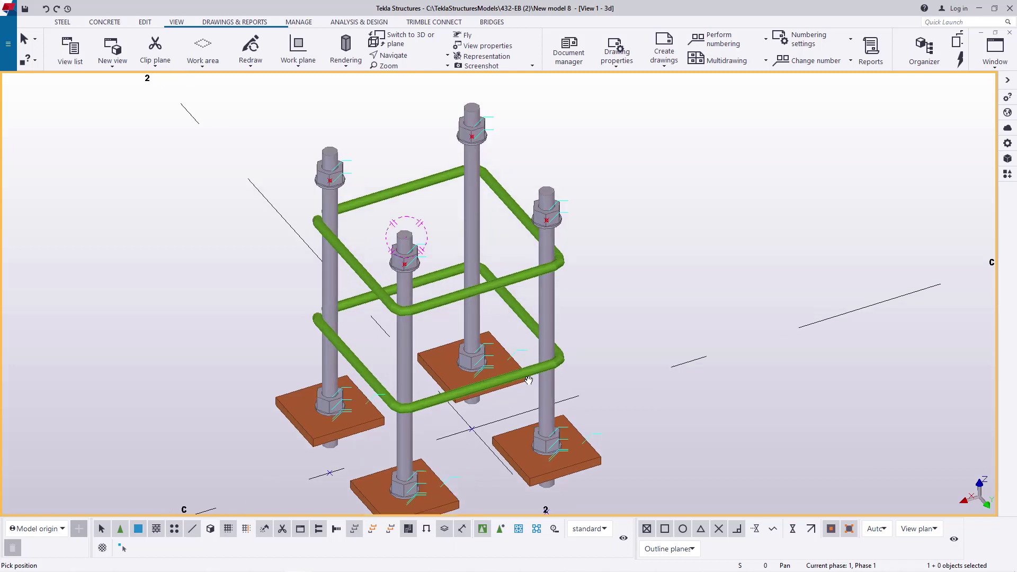
pyautogui.moveTo(530, 381); pyautogui.dragTo(540, 357)
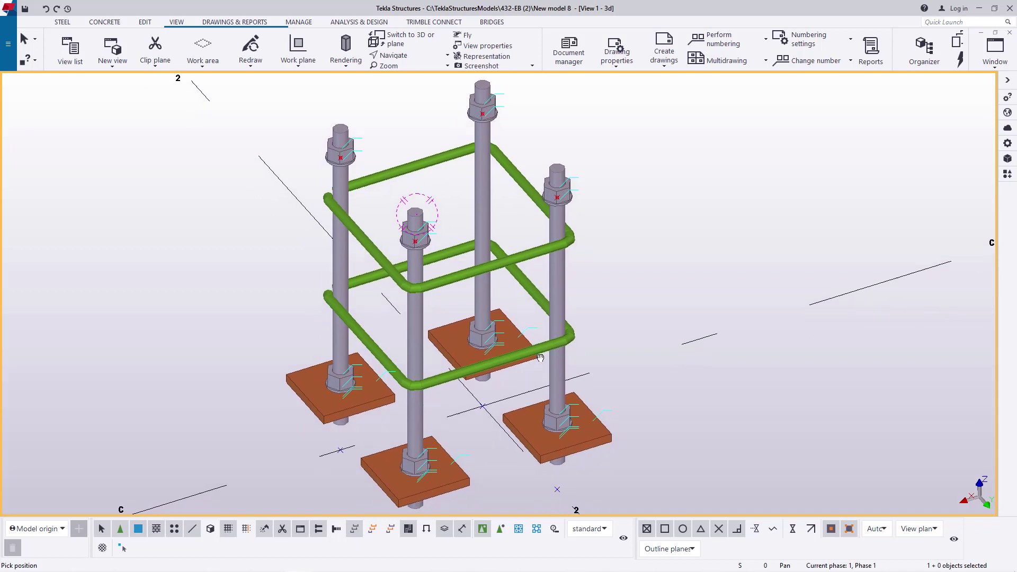